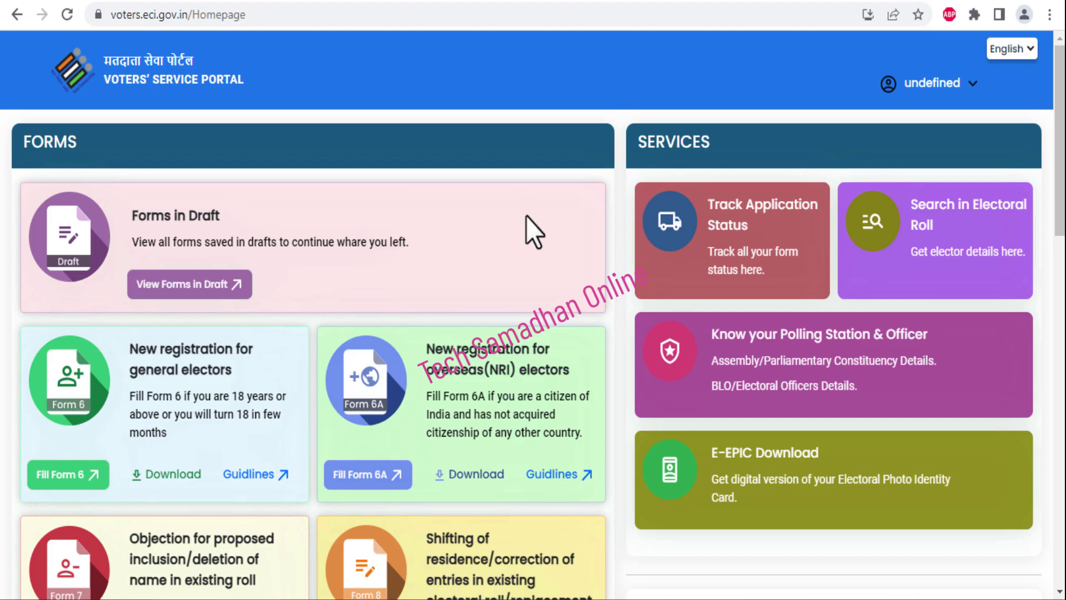
Open Fill Form 8 from the portal page and choose Self as the applicant
scroll(525, 217, "down", 3)
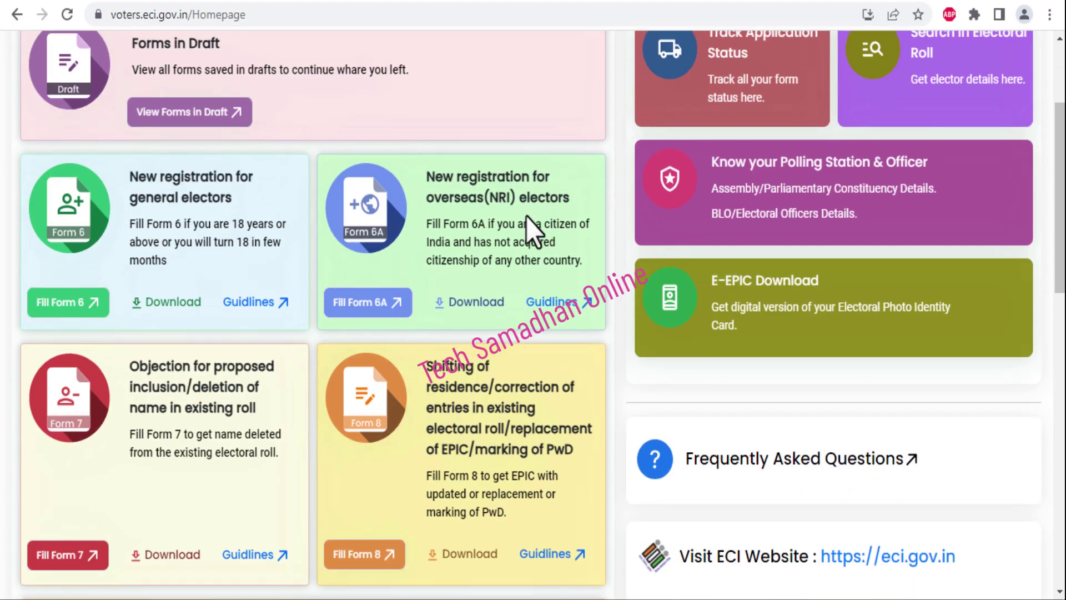
scroll(538, 222, "down", 2)
scroll(622, 231, "down", 2)
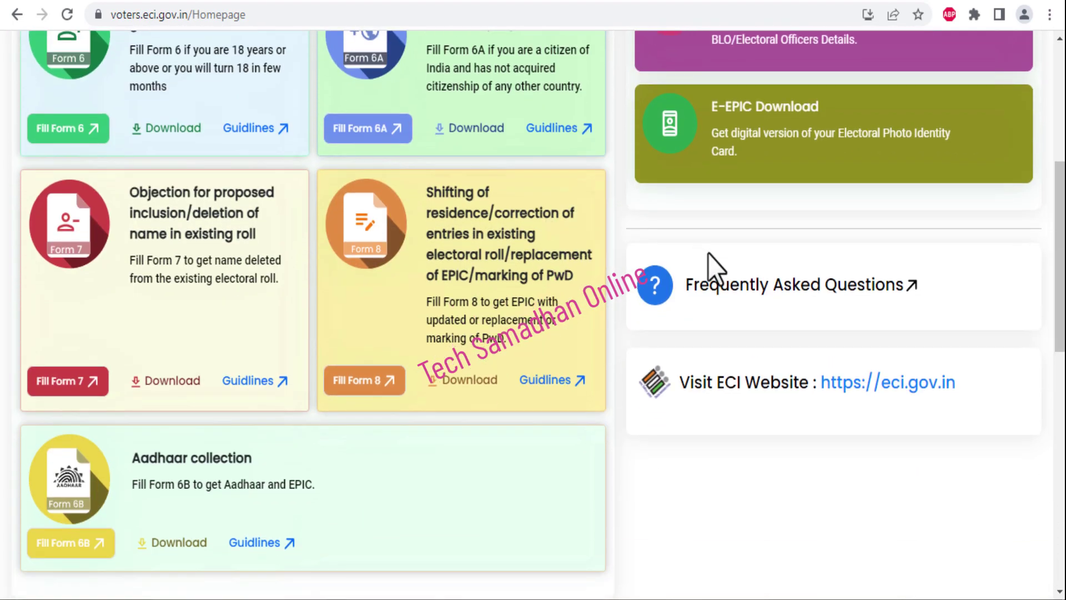
scroll(666, 253, "up", 6)
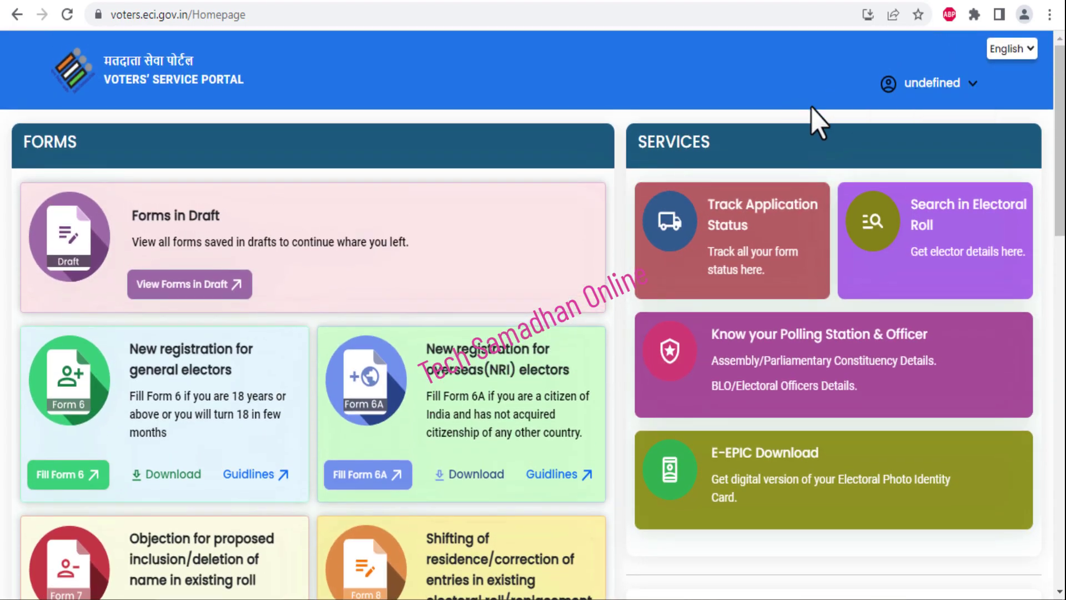
scroll(639, 388, "down", 4)
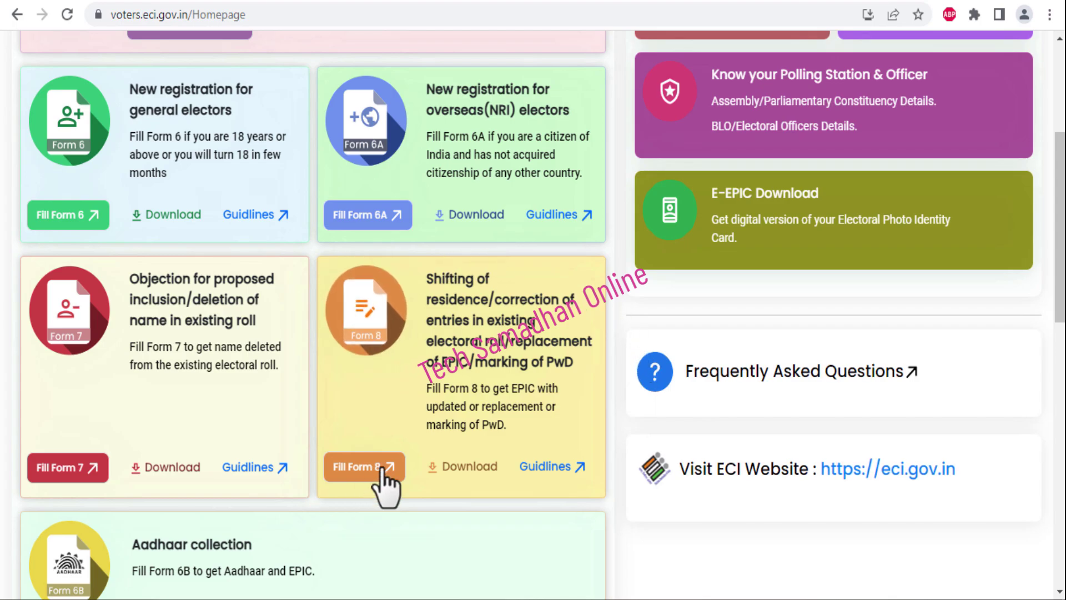
left_click(350, 472)
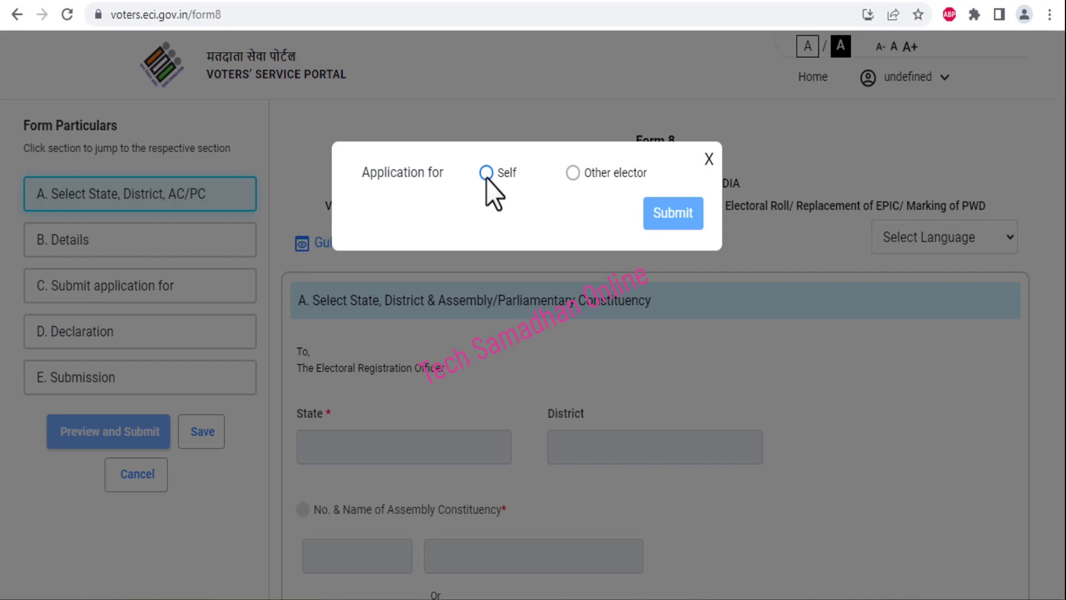
left_click(573, 173)
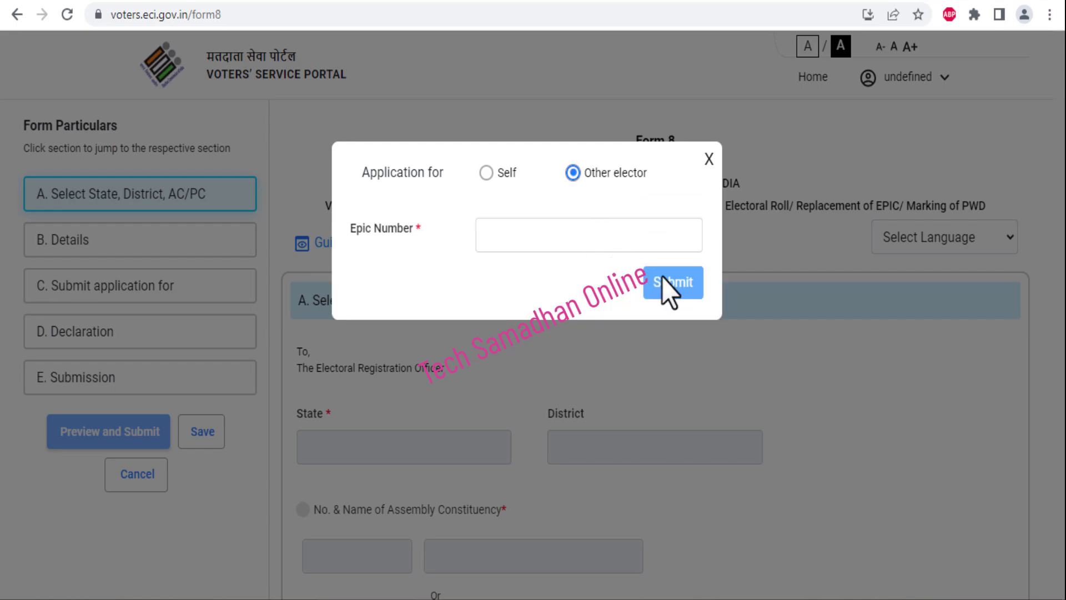
left_click(491, 176)
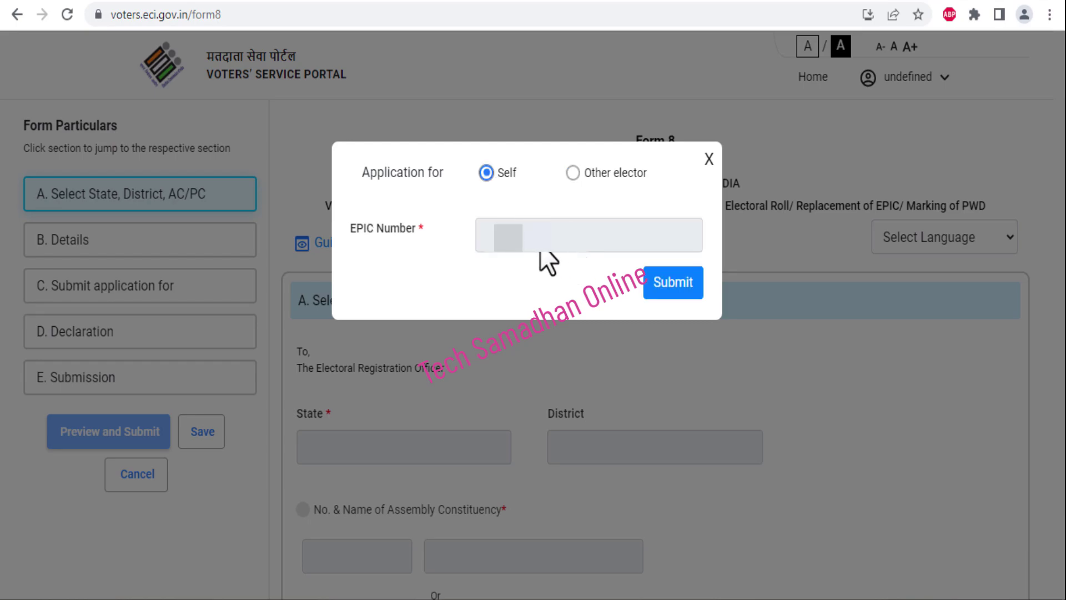
Load the elector's details from the EPIC number and choose Correction of Entries in Existing Electoral Roll
left_click(666, 278)
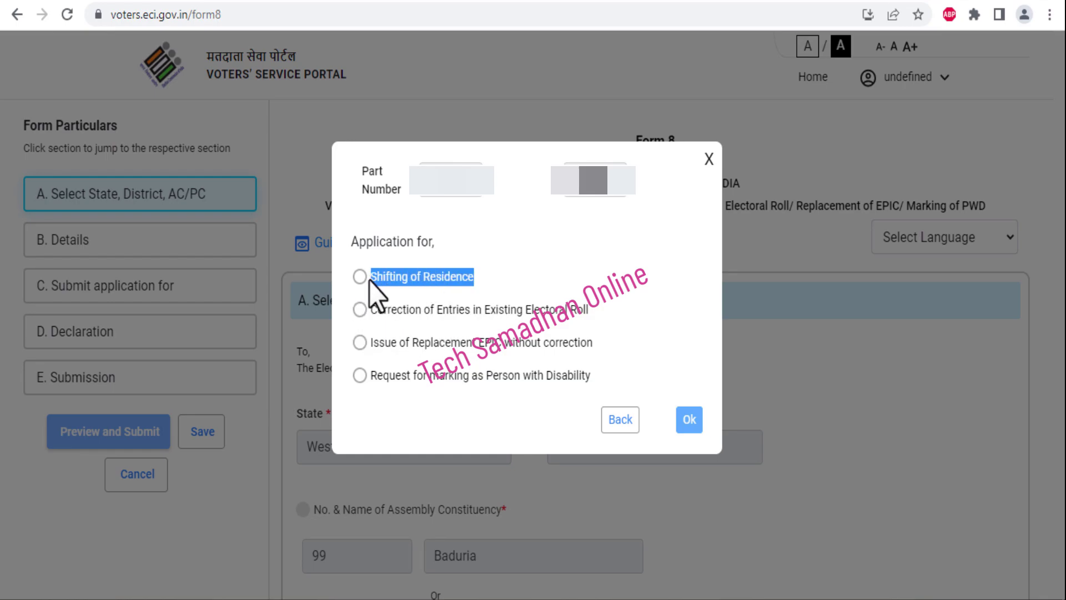
left_click(421, 287)
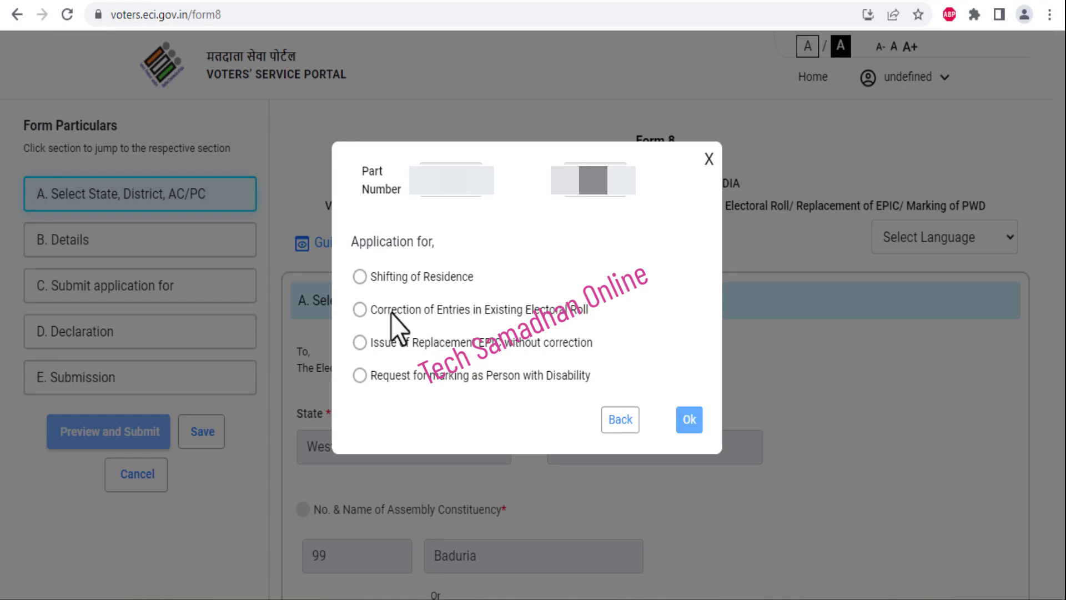
left_click_drag(373, 346, 527, 347)
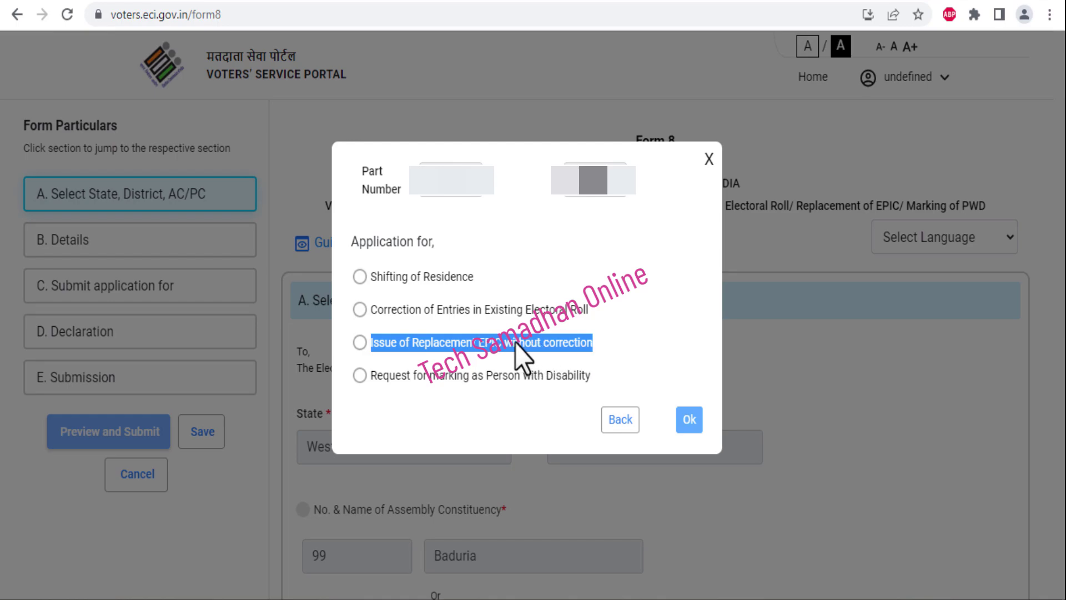
left_click(476, 317)
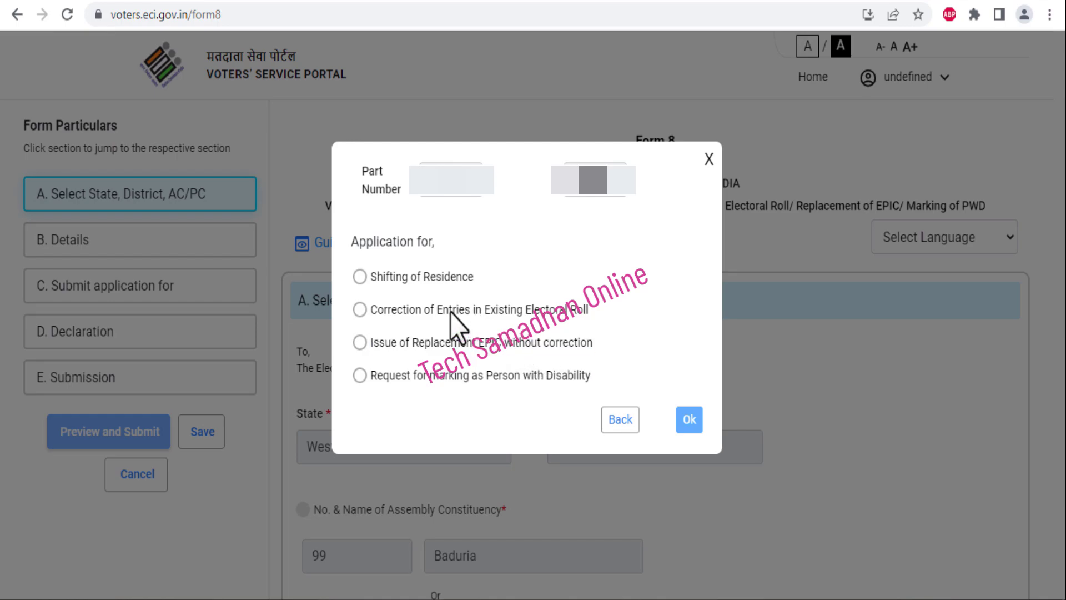
left_click(360, 311)
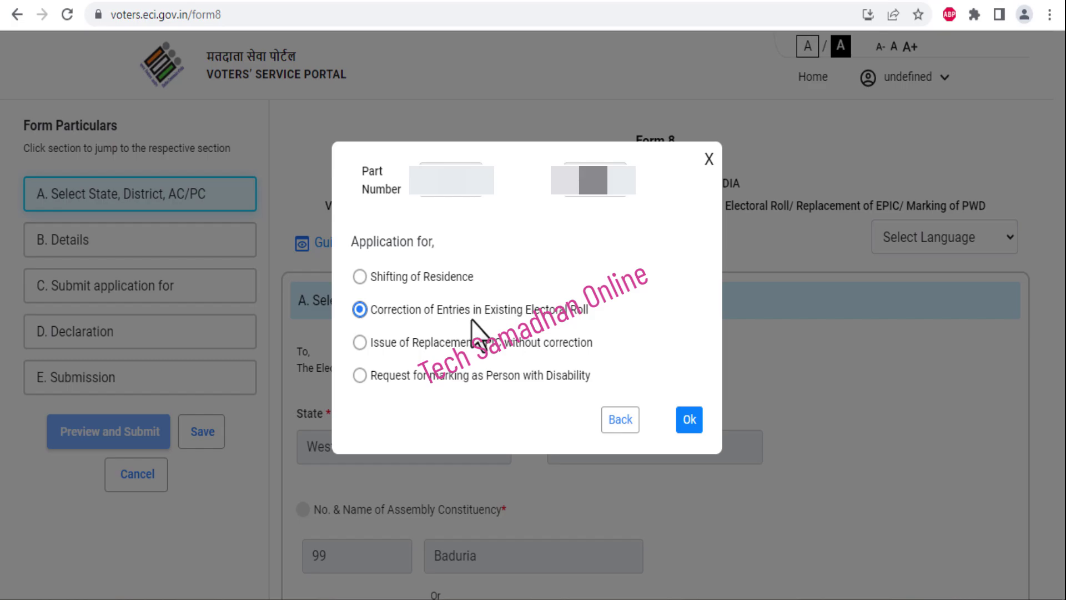
left_click(690, 422)
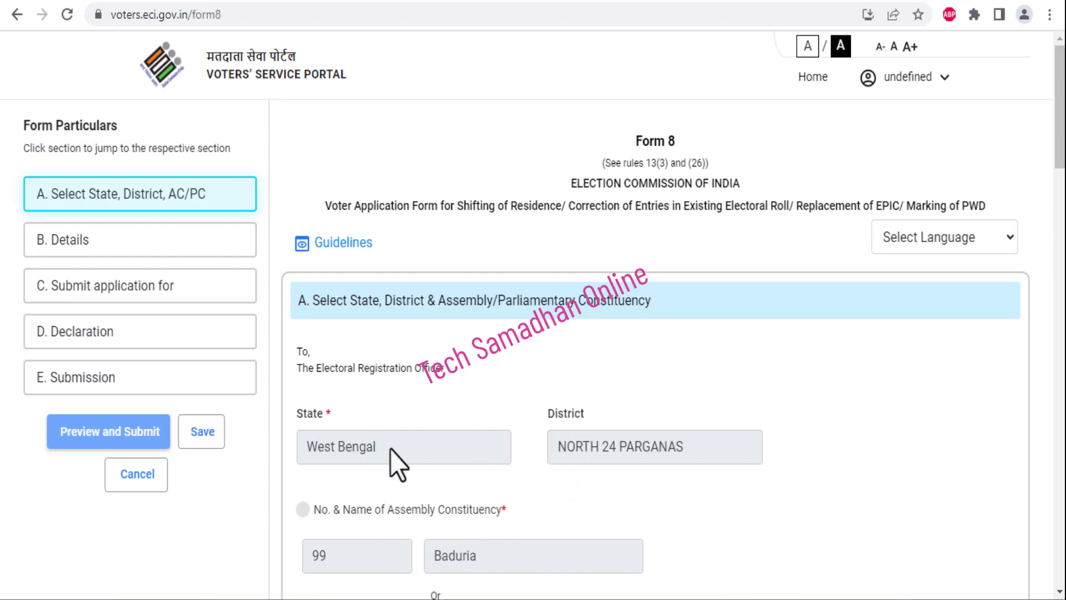
Switch the form language to English and scroll to the end of Section A
left_click(996, 245)
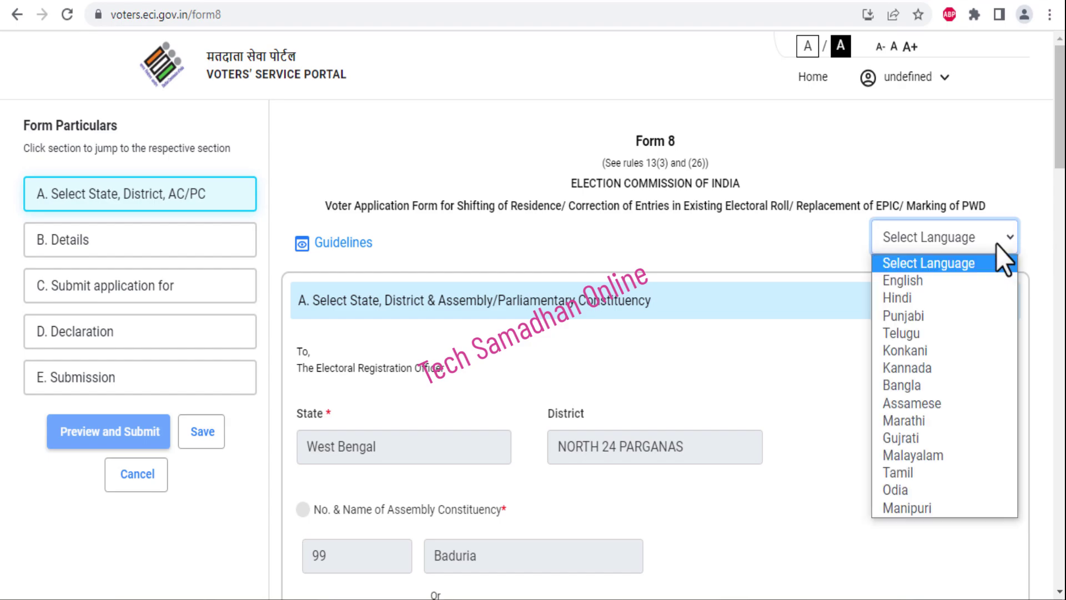
left_click(991, 285)
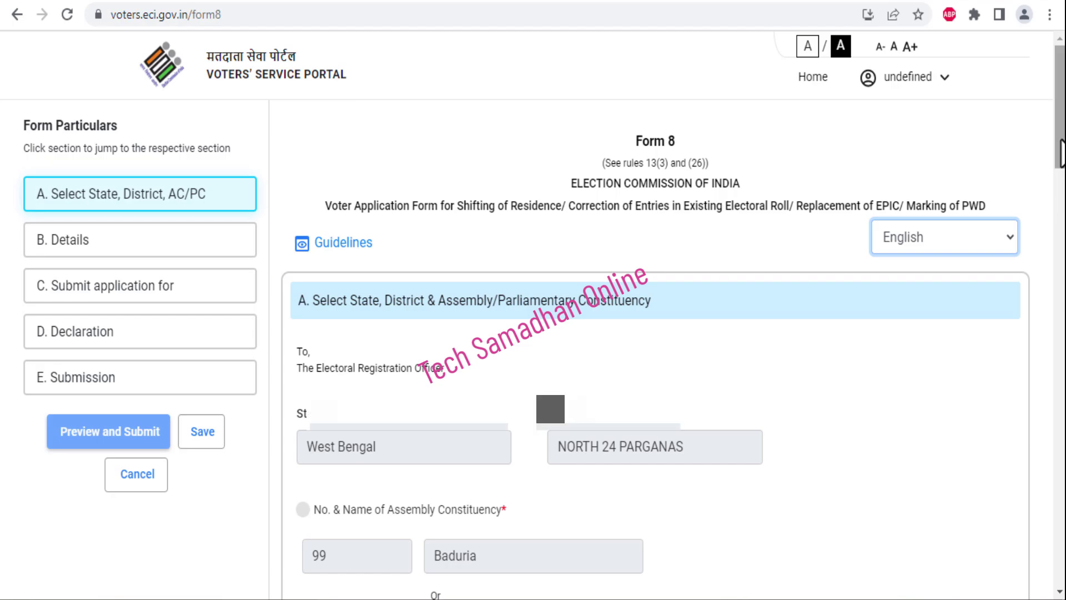
left_click_drag(1060, 153, 745, 261)
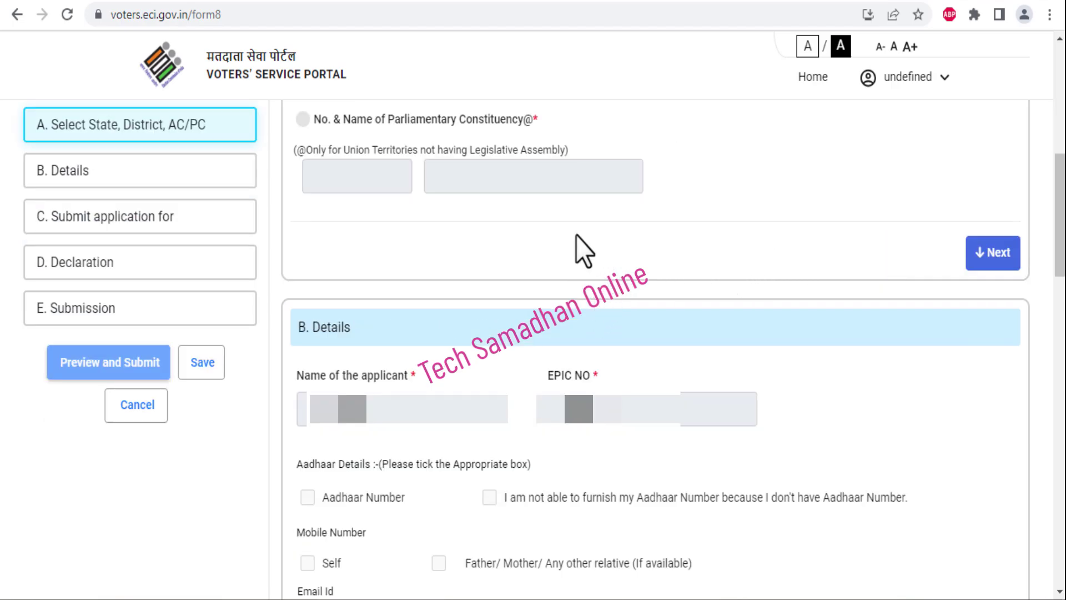
In the Details section, try the Aadhaar number option, then withdraw it
left_click(988, 258)
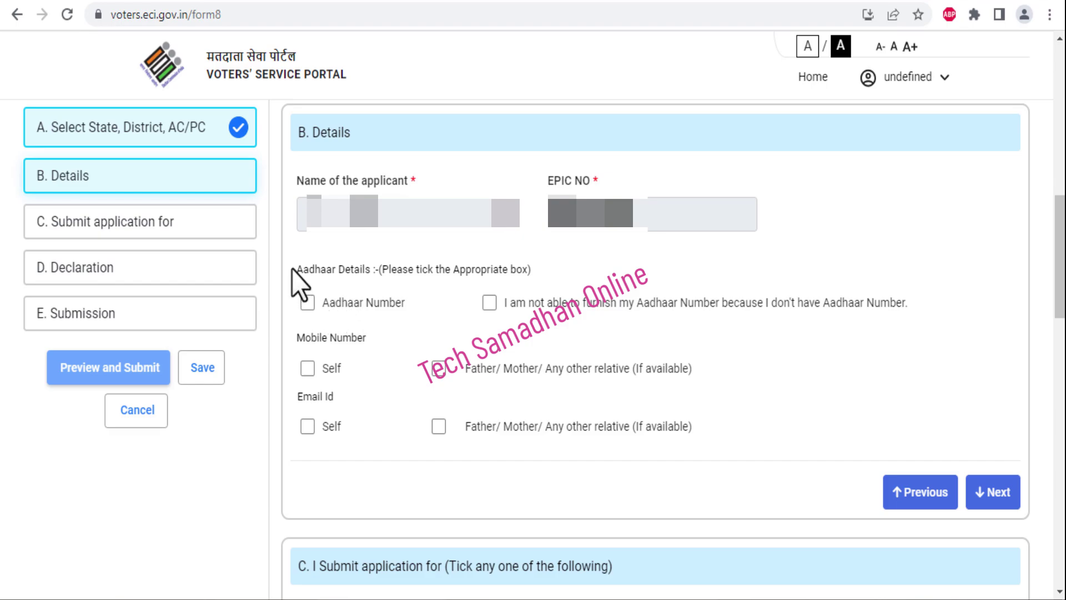
left_click(306, 304)
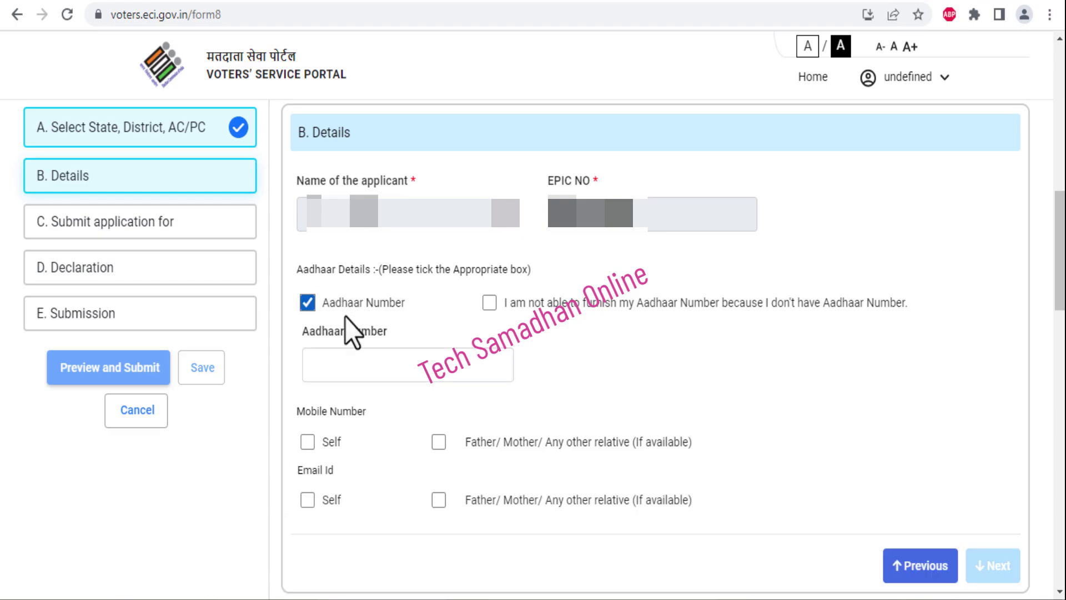
left_click(364, 371)
left_click(529, 359)
left_click(308, 305)
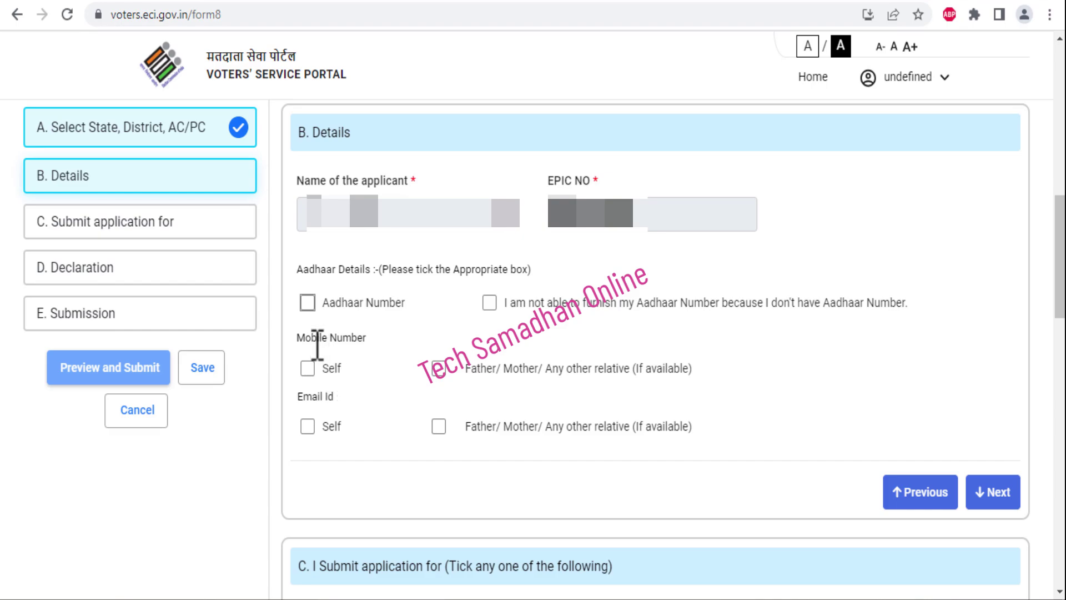
mouse_move(286, 326)
left_mouse_down()
mouse_move(336, 349)
mouse_move(382, 349)
left_mouse_up()
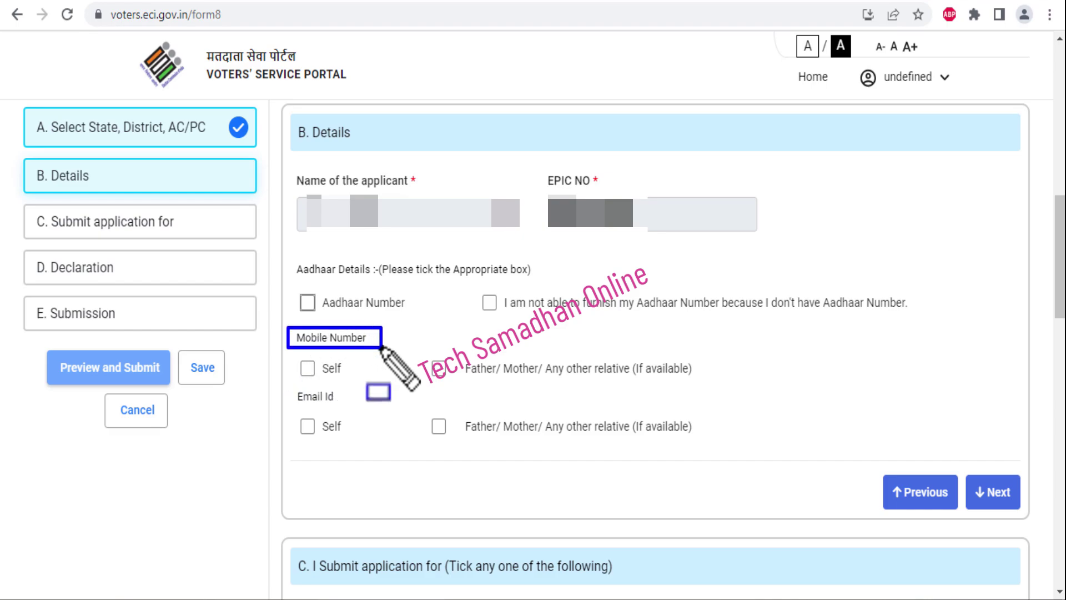
left_click_drag(295, 387, 348, 407)
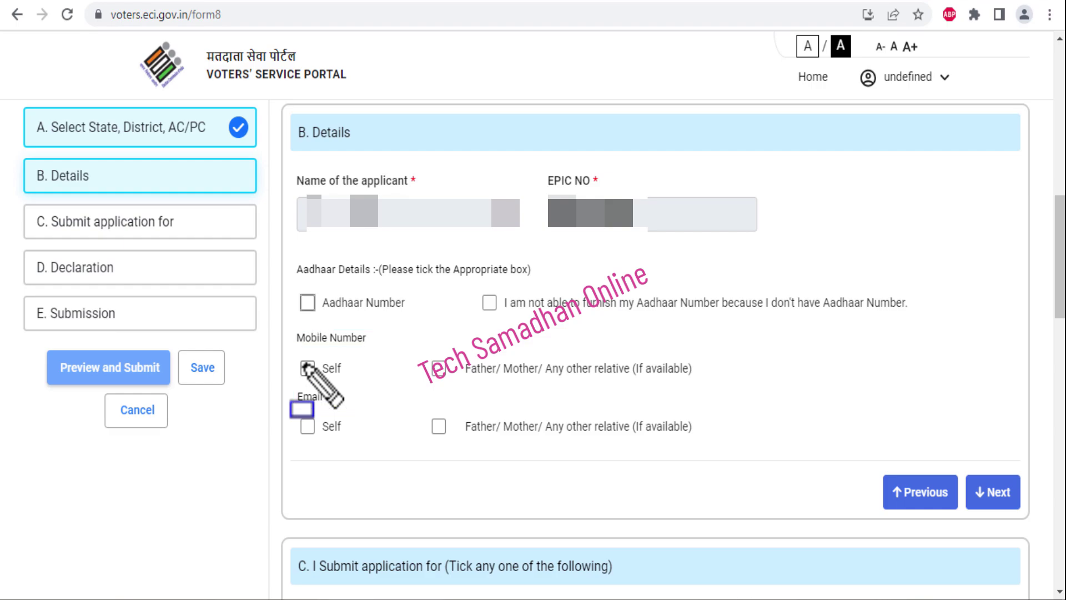
left_click_drag(298, 356, 317, 379)
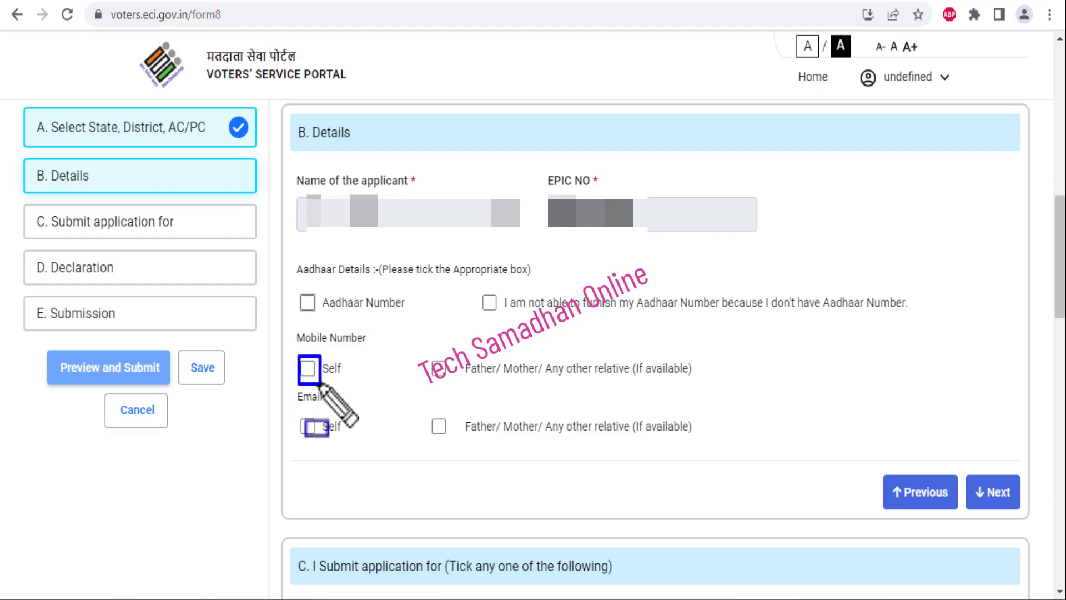
left_click_drag(424, 356, 454, 380)
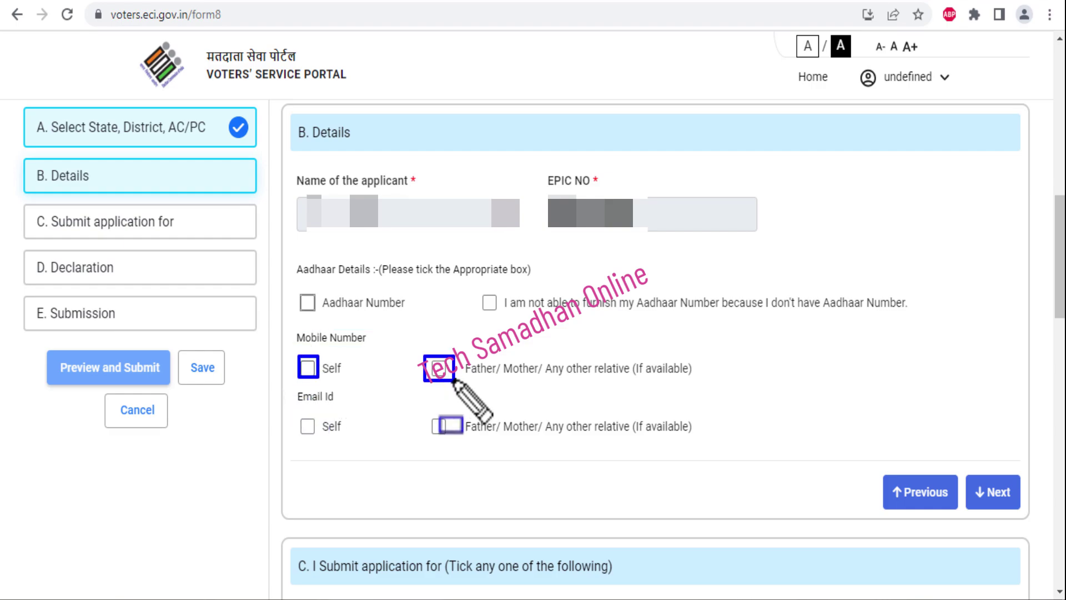
left_click(437, 367)
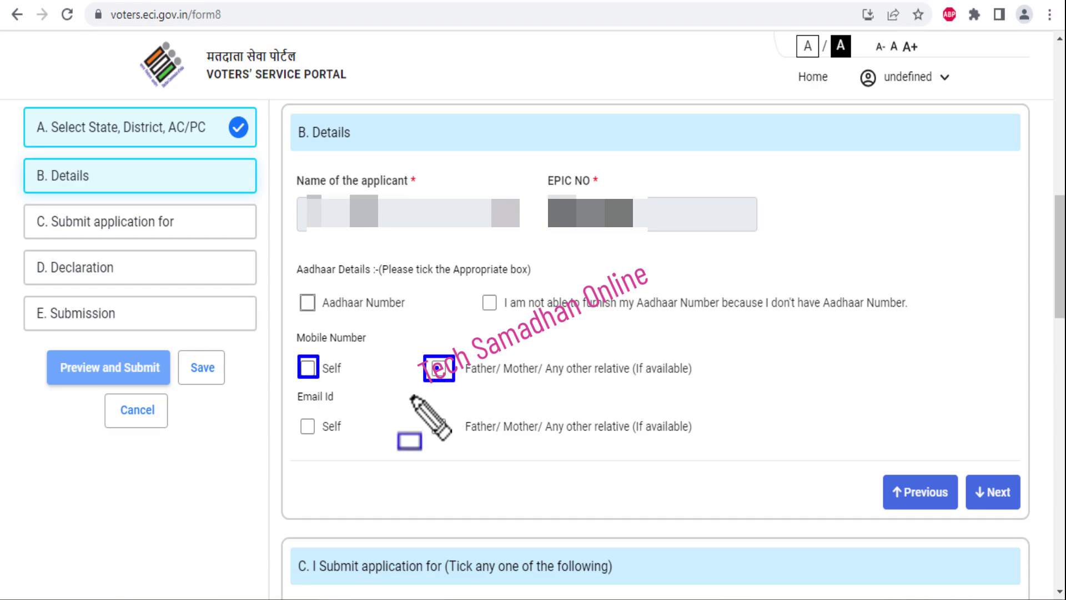
key("Escape")
left_click_drag(298, 411, 350, 444)
left_click_drag(445, 438, 461, 451)
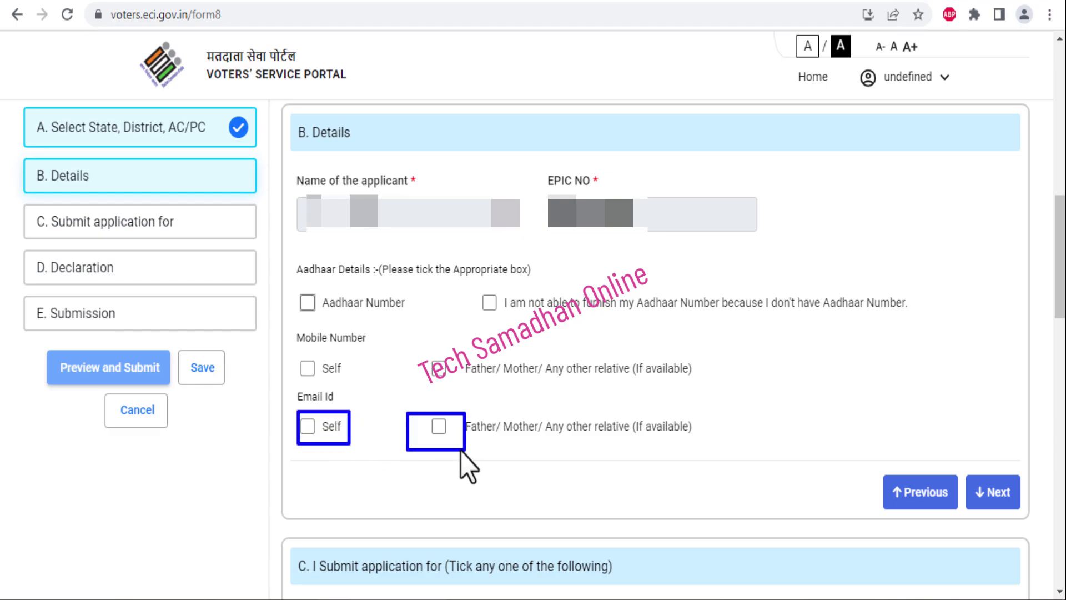
key("Escape")
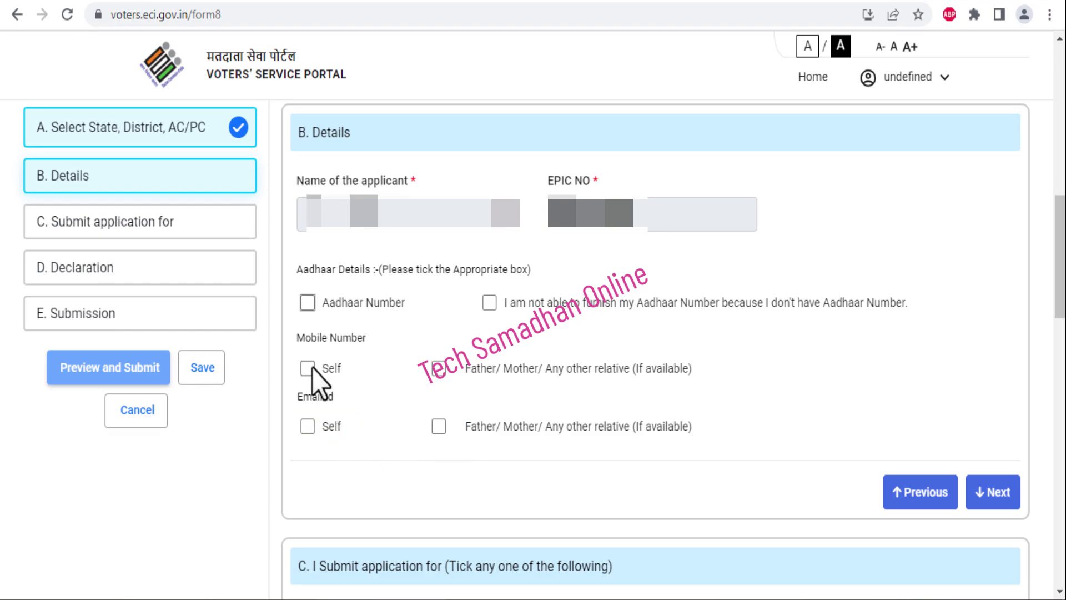
Leave the mobile number and email Self options unticked and finish Section B
left_click(308, 368)
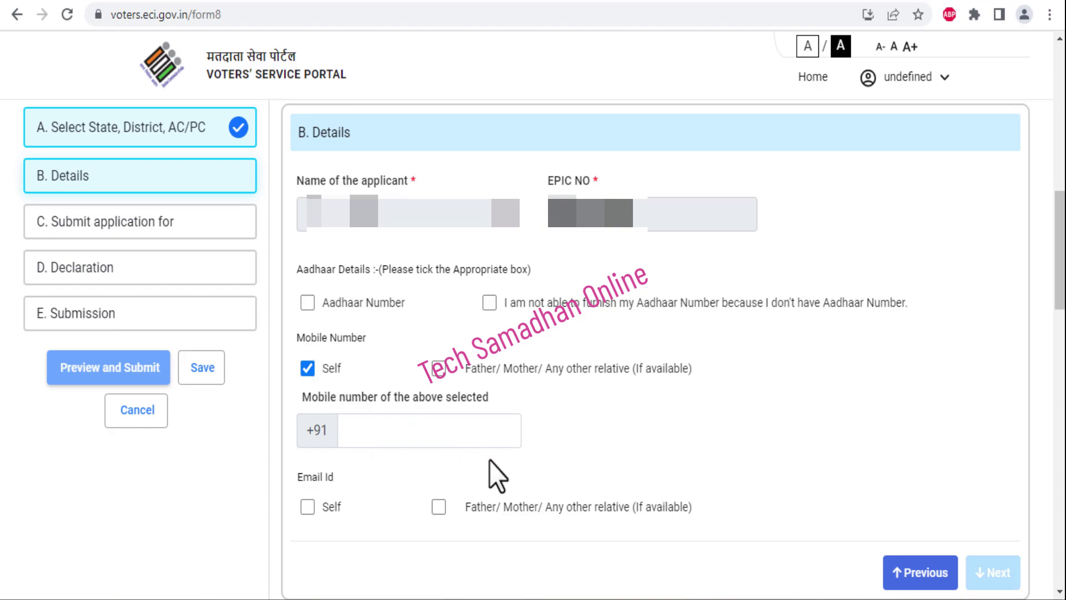
left_click(308, 507)
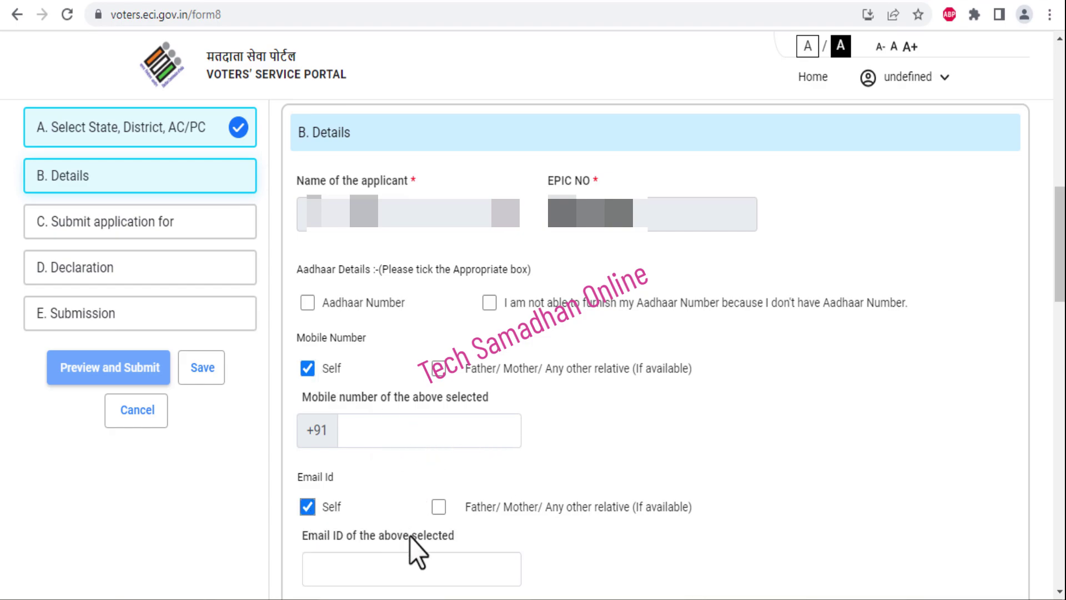
left_click(333, 574)
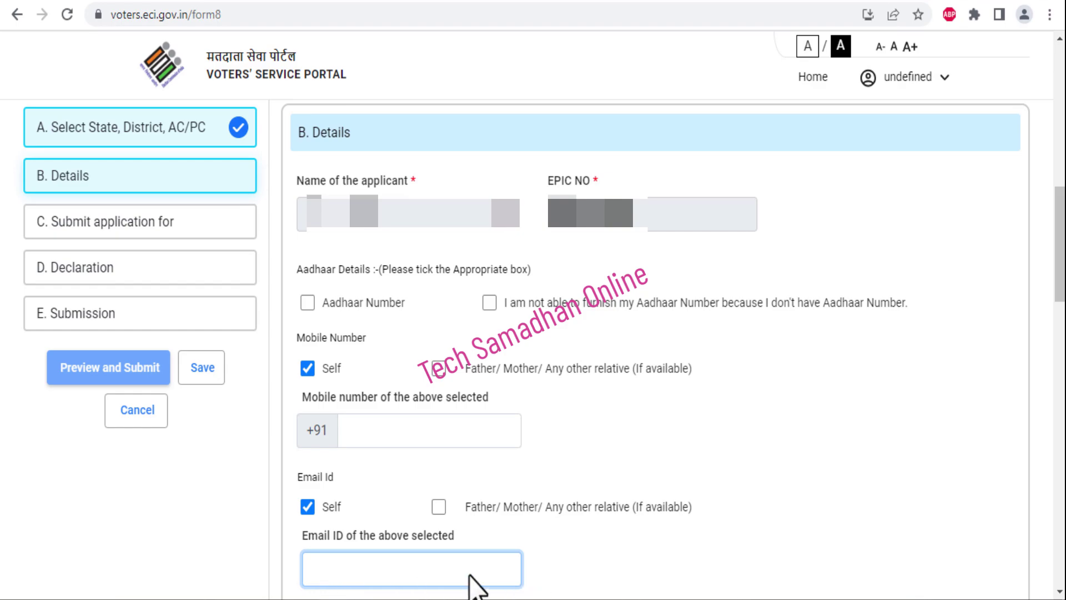
left_click(308, 507)
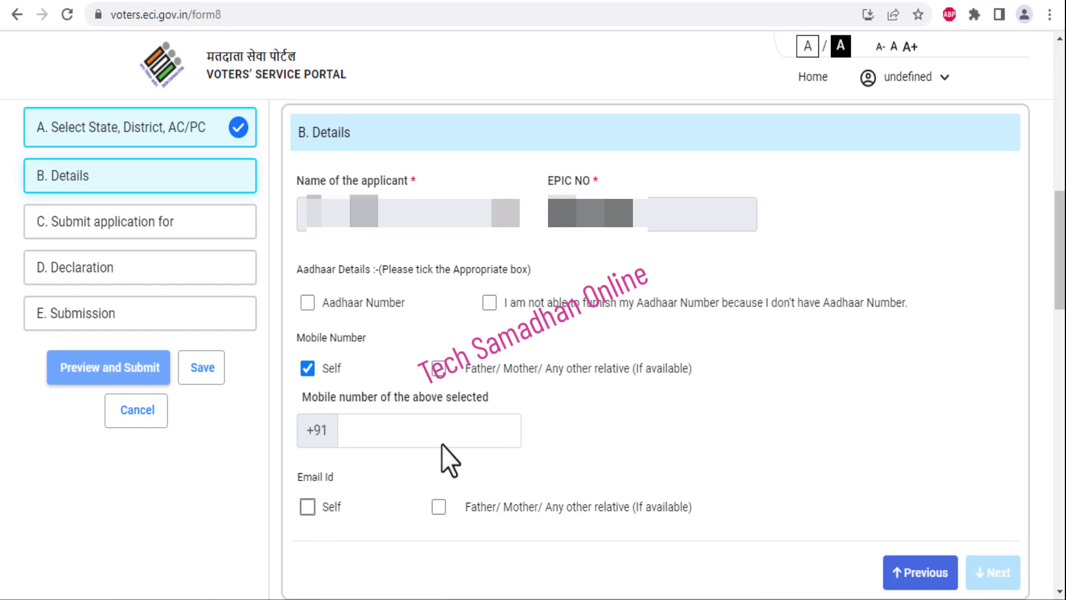
left_click(307, 368)
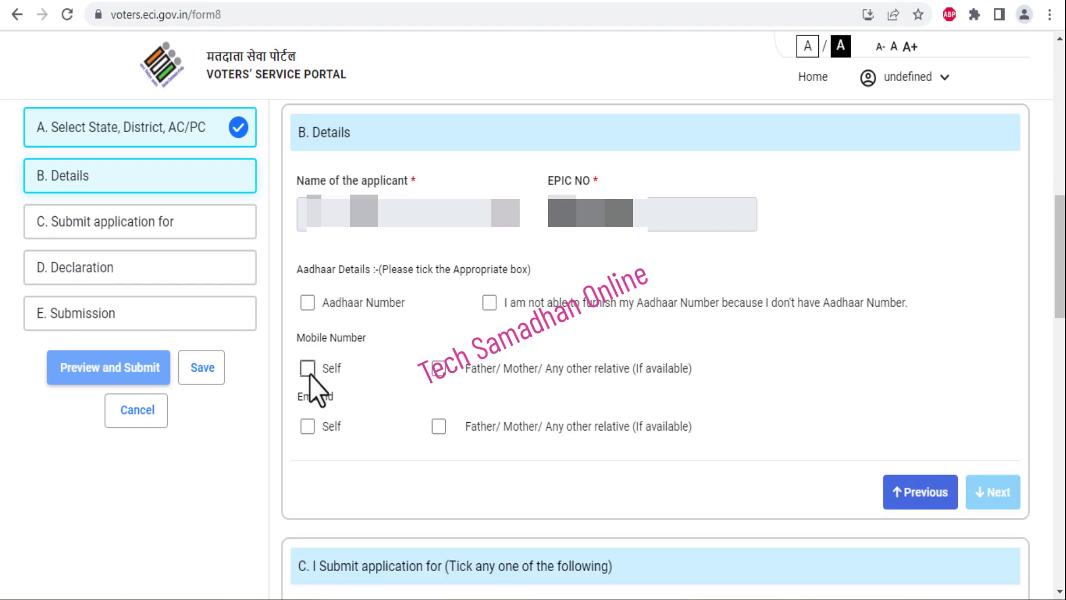
left_click(995, 558)
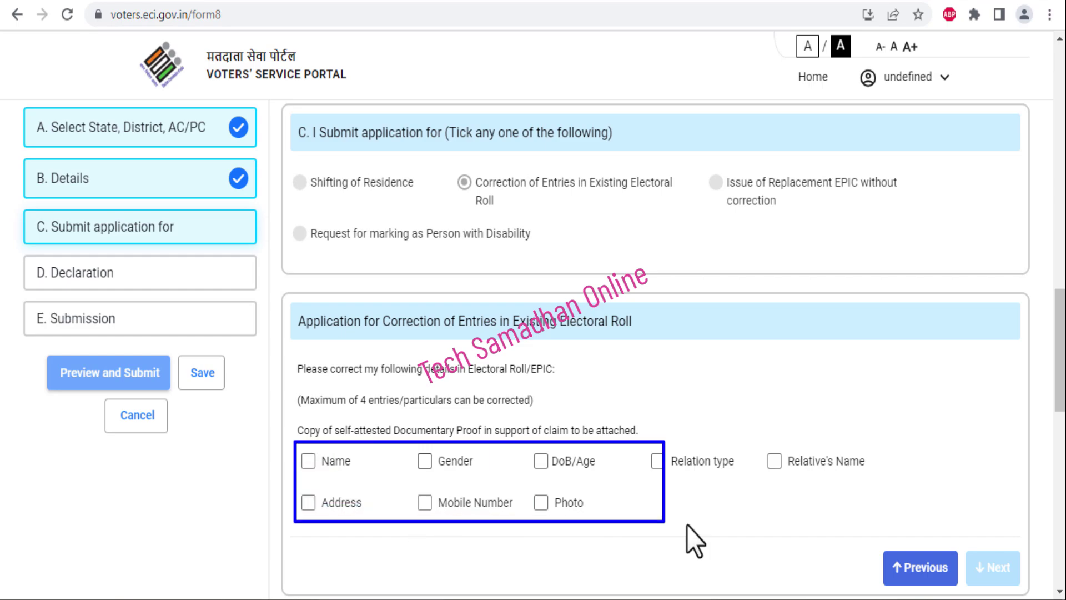
Try ticking and unticking Name, Gender, DoB/Age, Relation type and Relative's Name for correction
left_click_drag(687, 525, 882, 521)
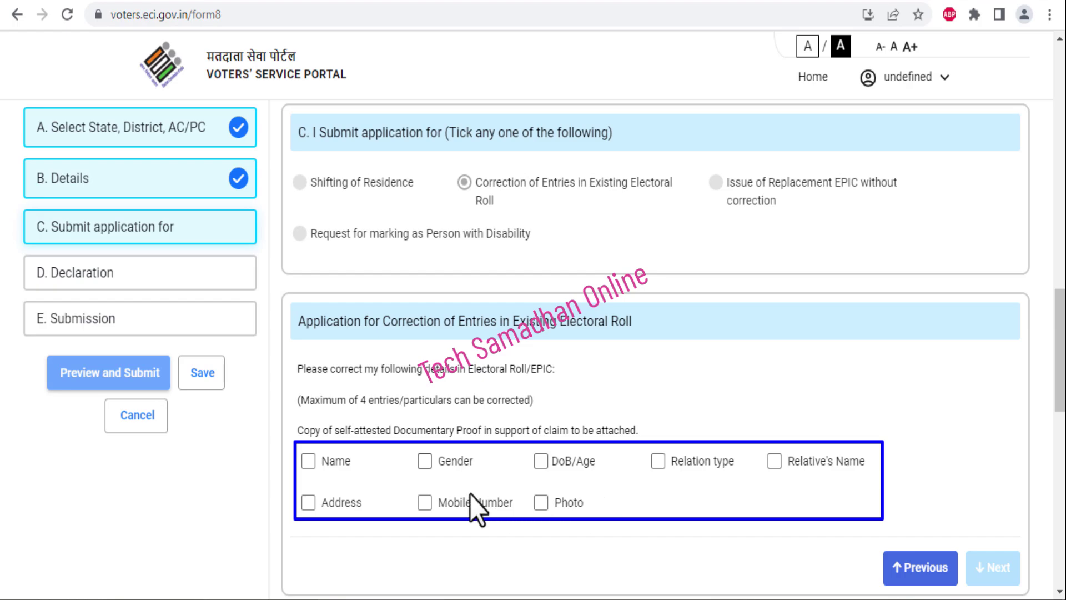
left_click(308, 461)
scroll(556, 388, "down", 5)
scroll(556, 389, "up", 3)
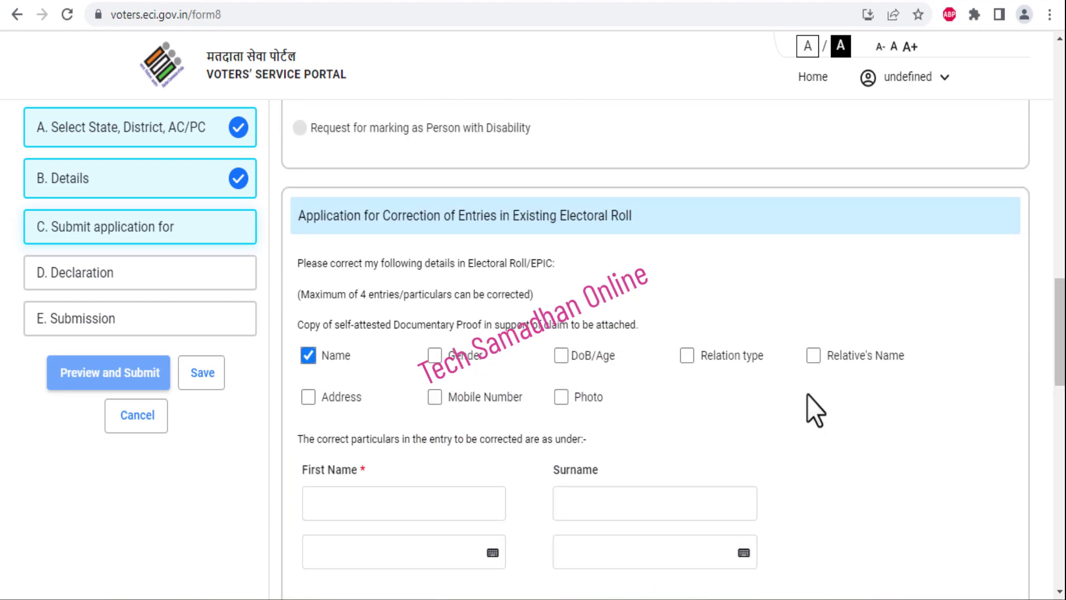
left_click(436, 354)
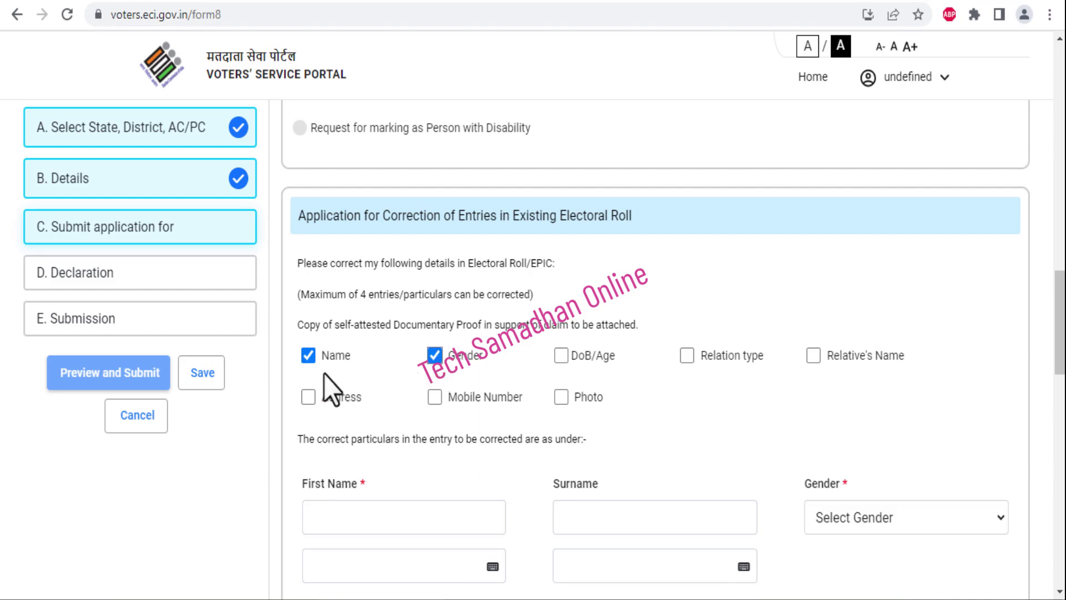
left_click(305, 357)
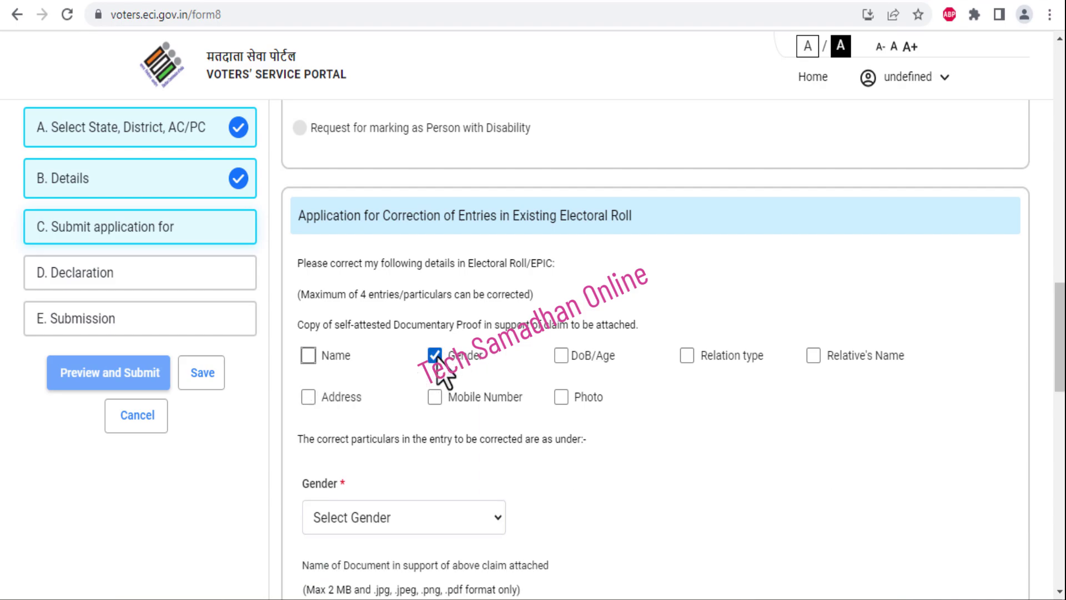
left_click(561, 356)
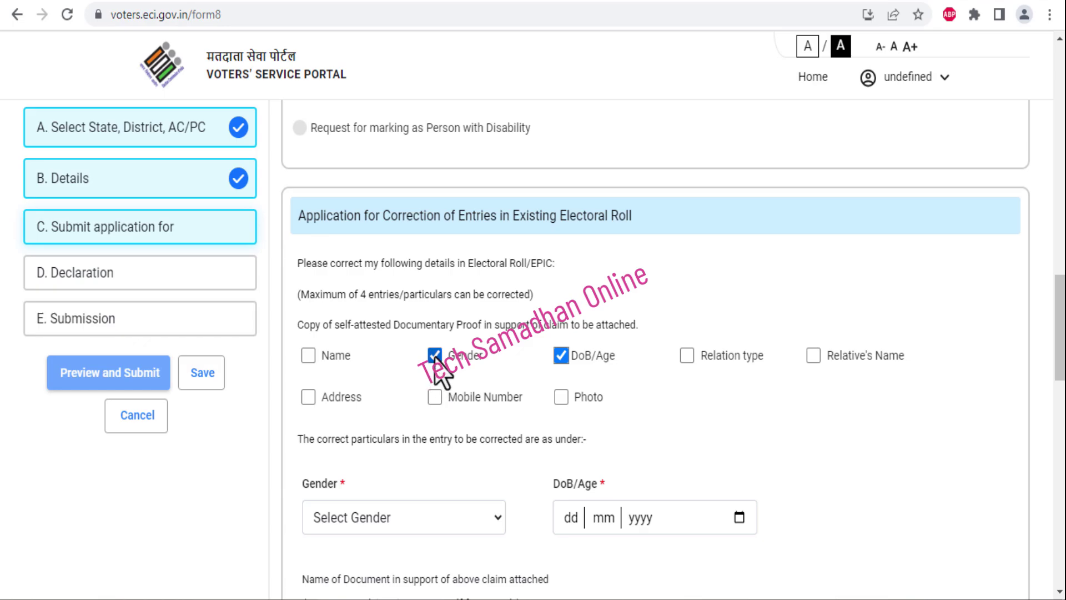
left_click(435, 357)
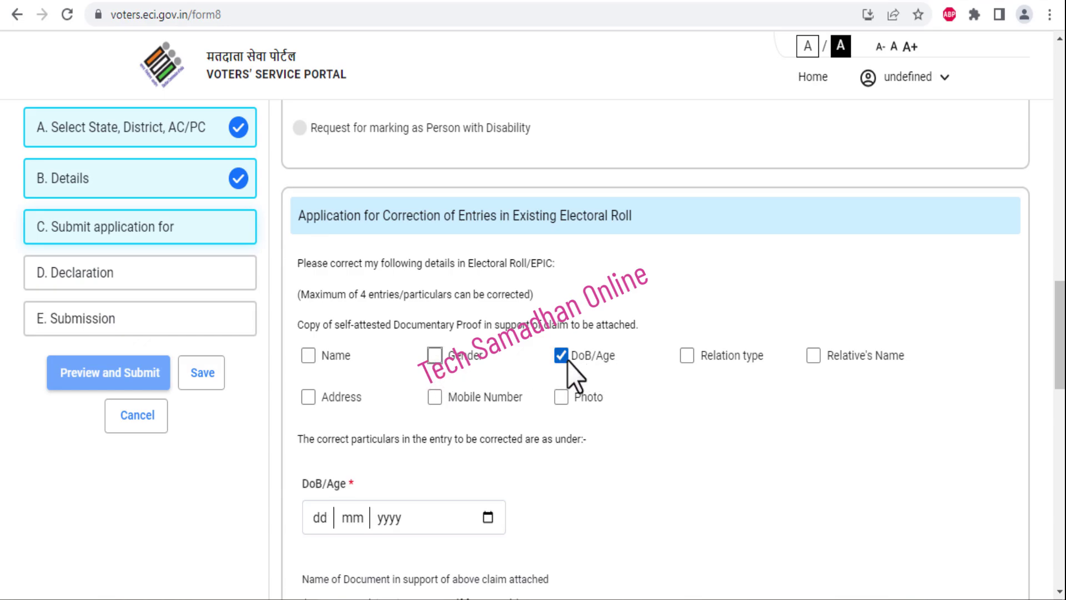
left_click(565, 360)
left_click(661, 360)
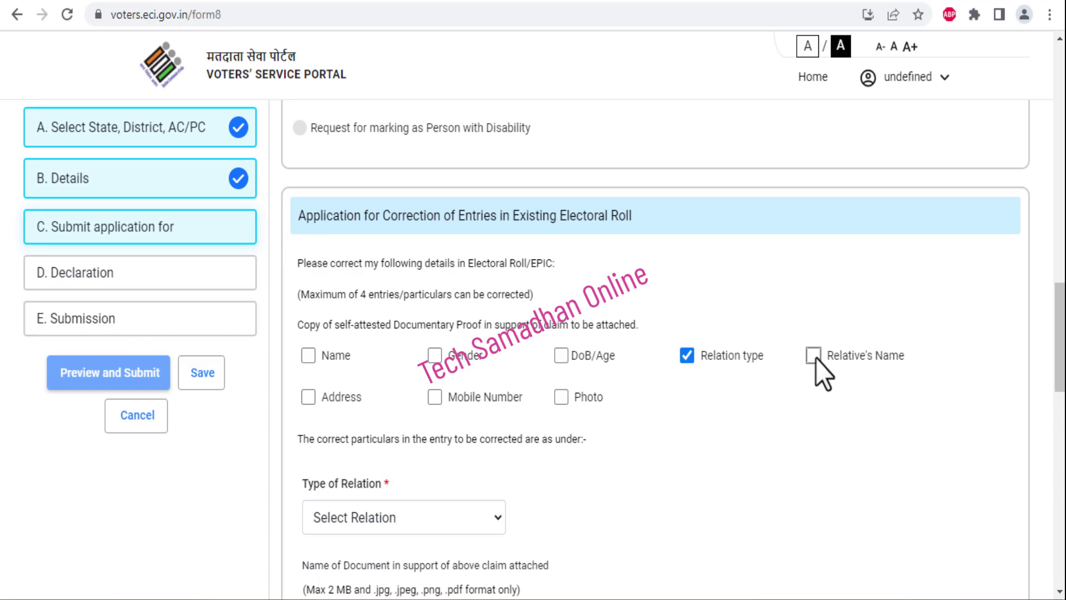
left_click(814, 356)
left_click(687, 357)
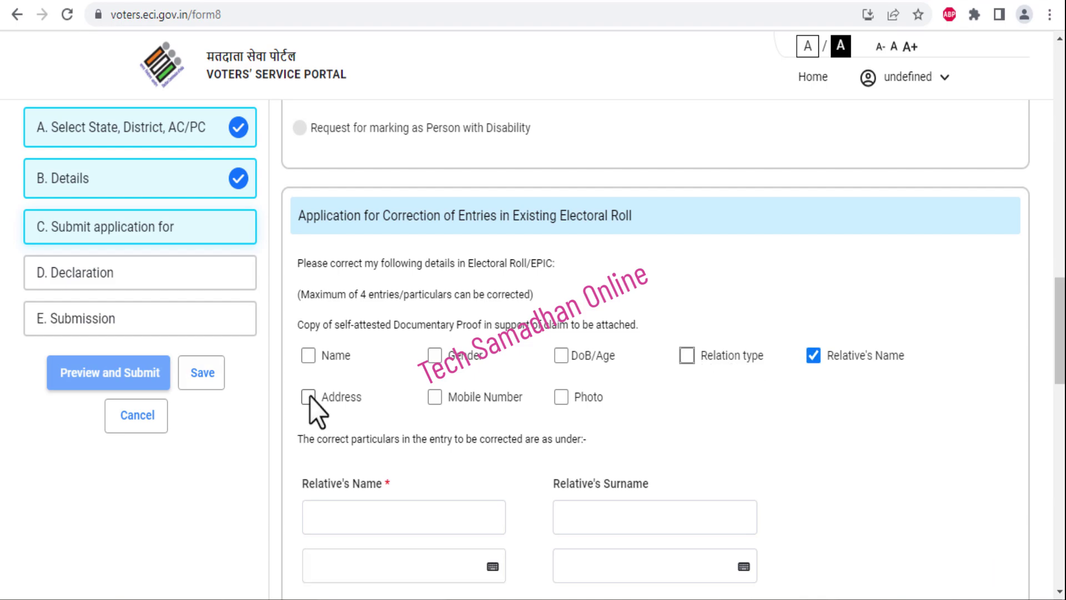
Test Address, Mobile Number and Photo up to the four-entry limit, then clear all corrections
left_click(310, 397)
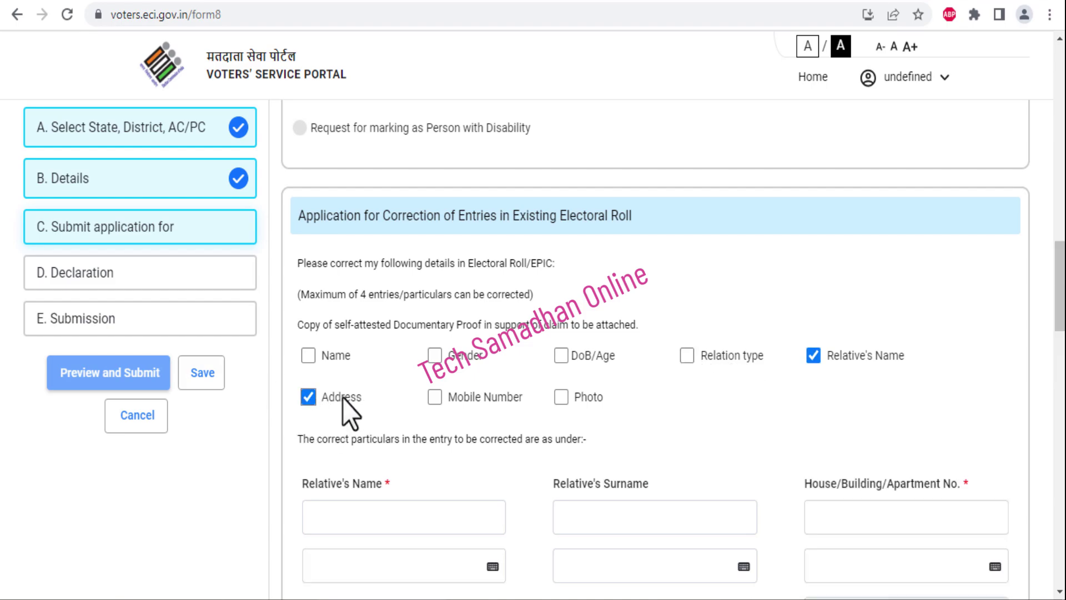
left_click(434, 397)
left_click(562, 397)
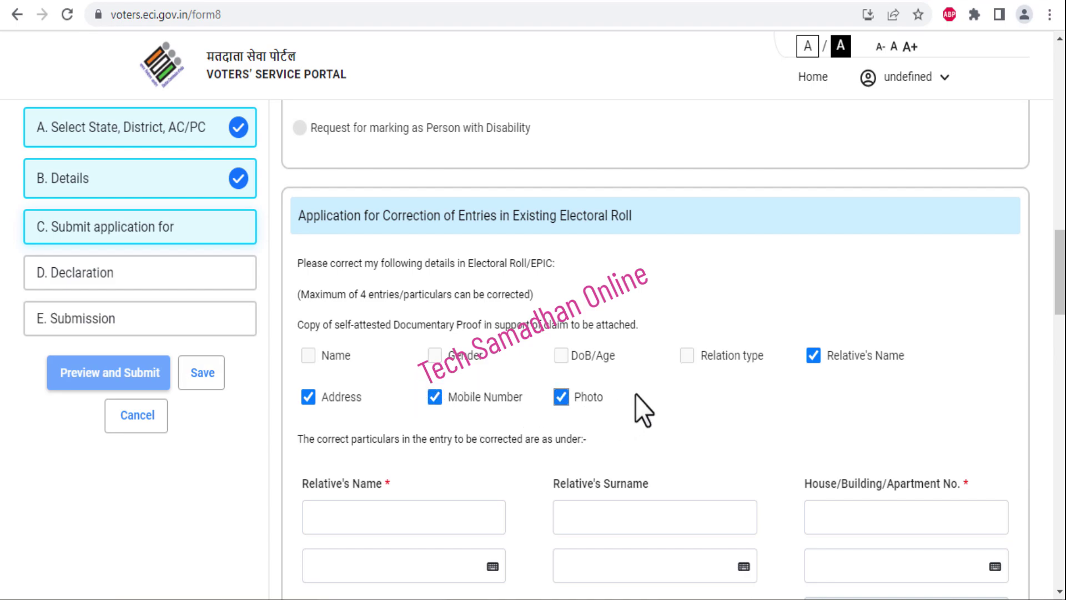
left_click(813, 355)
left_click(434, 397)
left_click(309, 398)
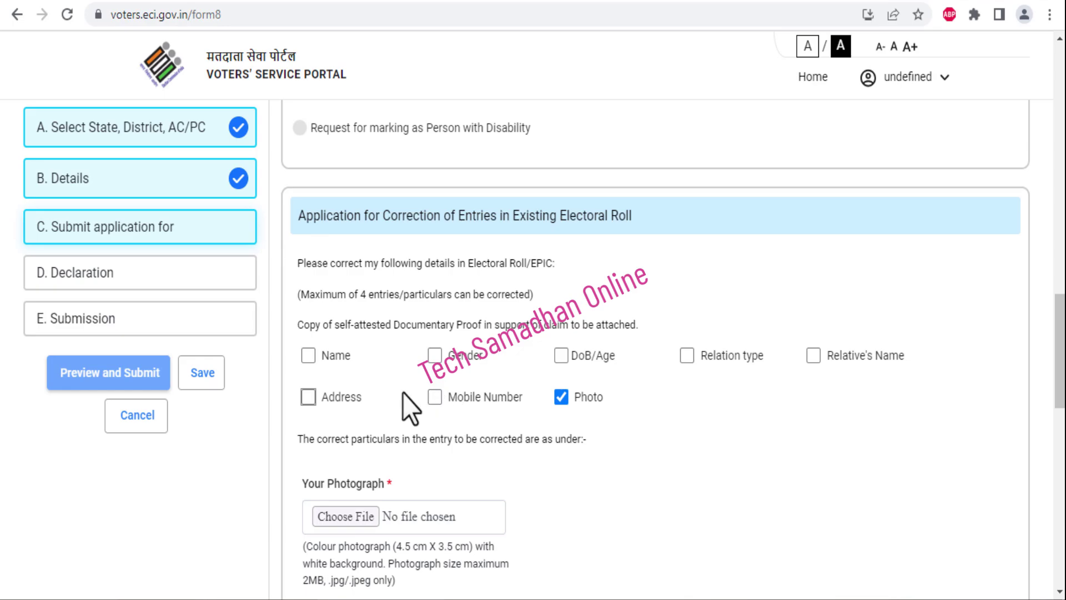
left_click(309, 355)
left_click(687, 355)
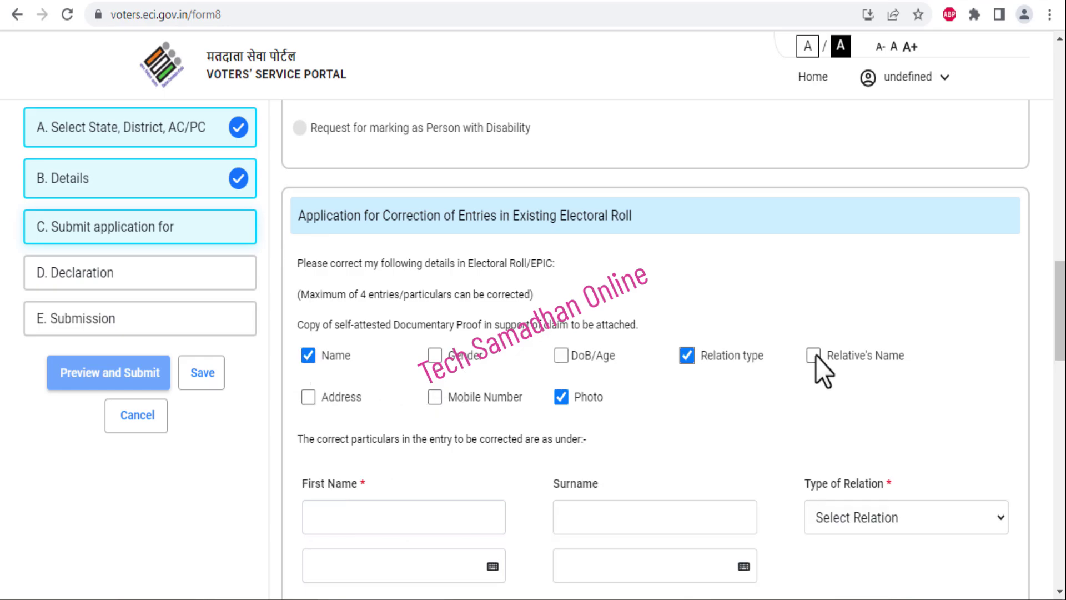
left_click(815, 355)
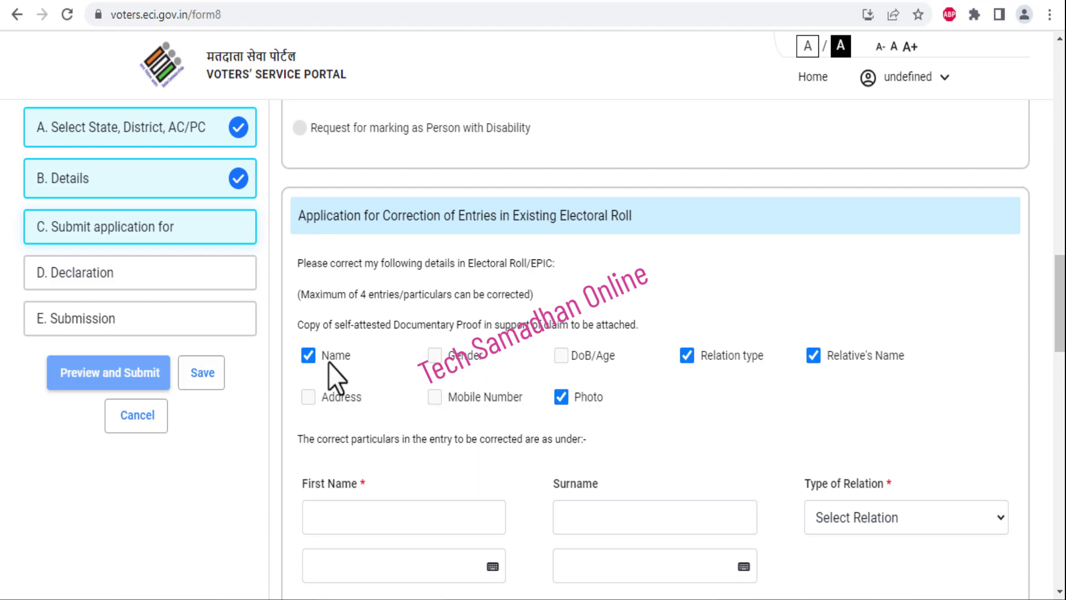
left_click(308, 356)
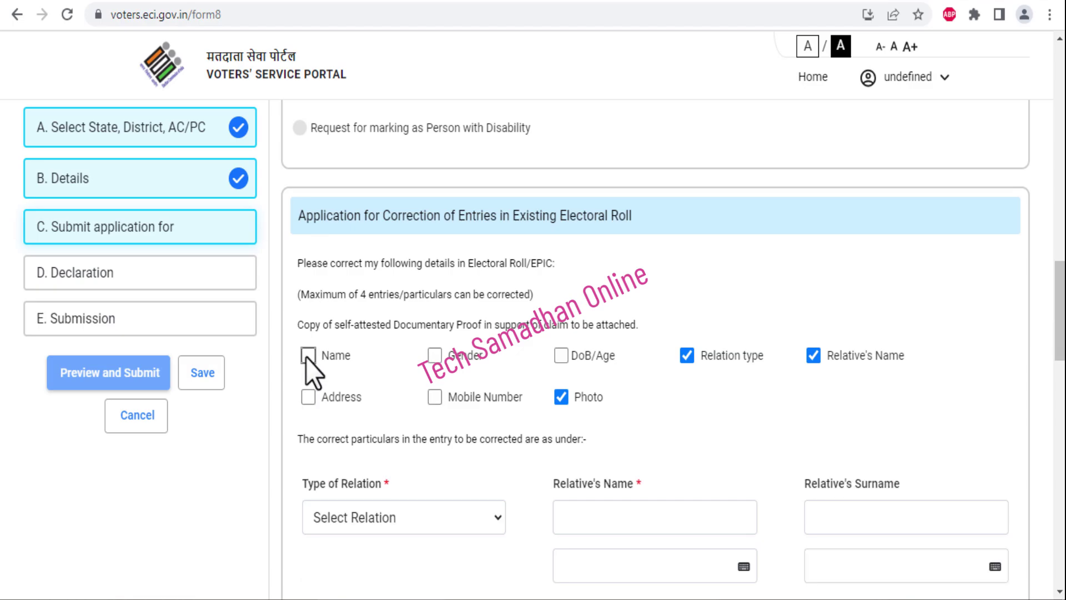
left_click(687, 355)
left_click(813, 355)
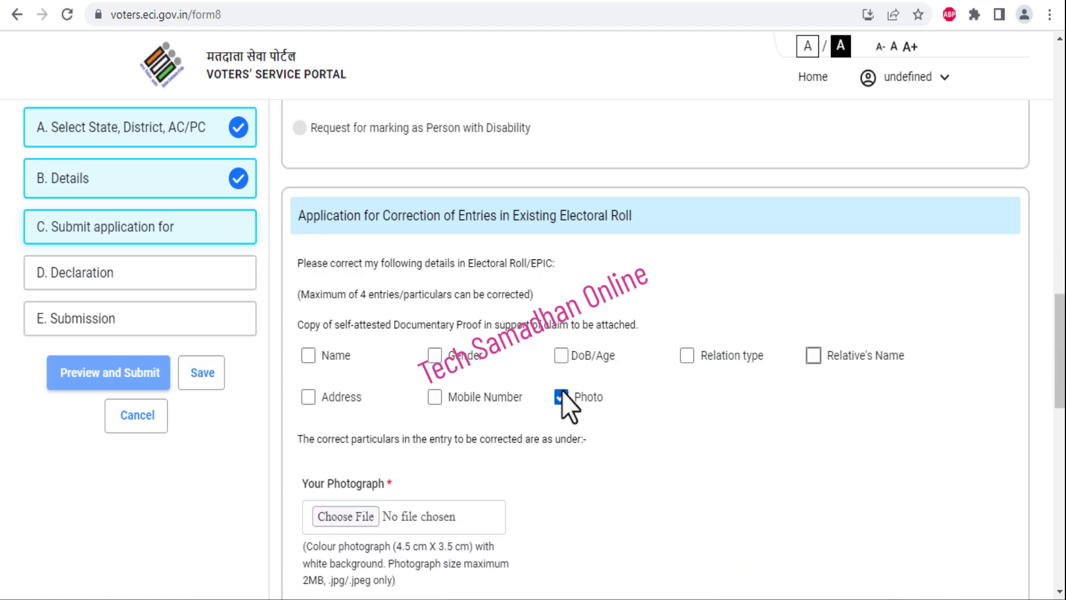
left_click(562, 396)
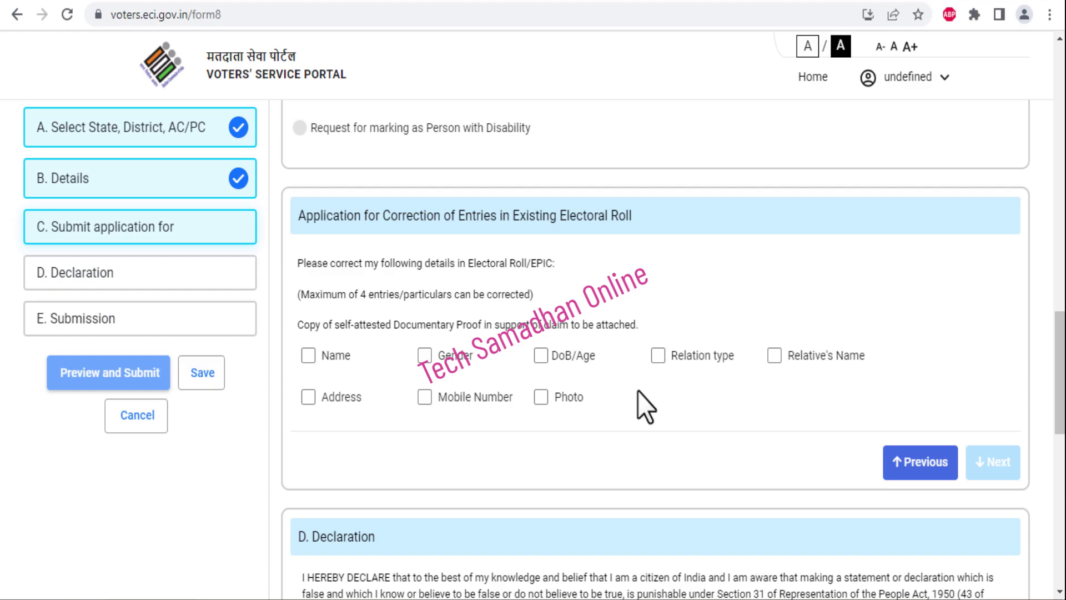
Tick Name, DoB/Age, Relative's Name and Address as the four entries to correct
left_click(309, 359)
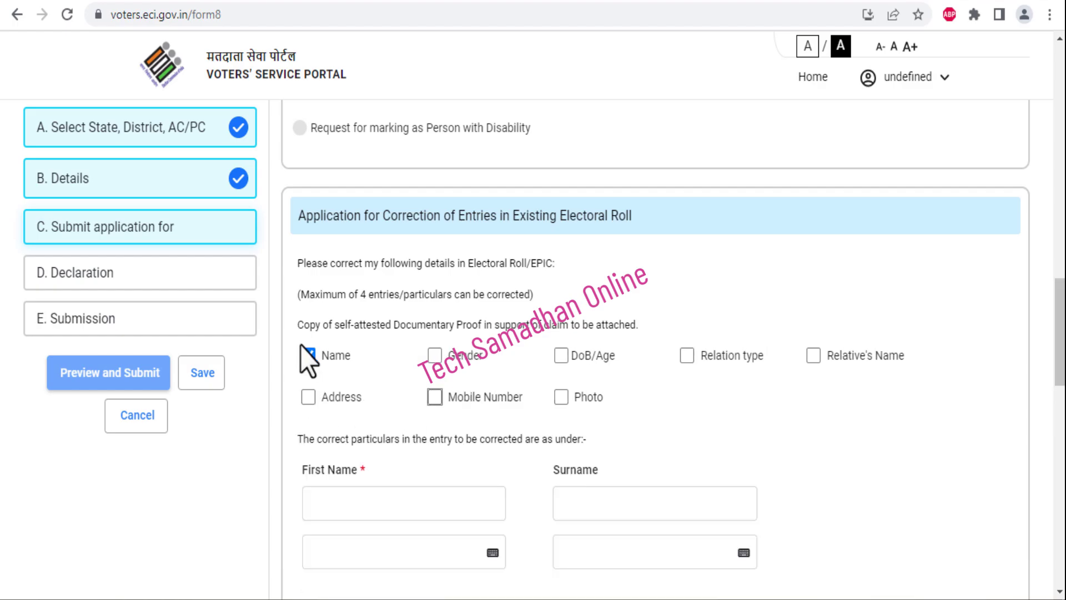
left_click(561, 356)
left_click(813, 356)
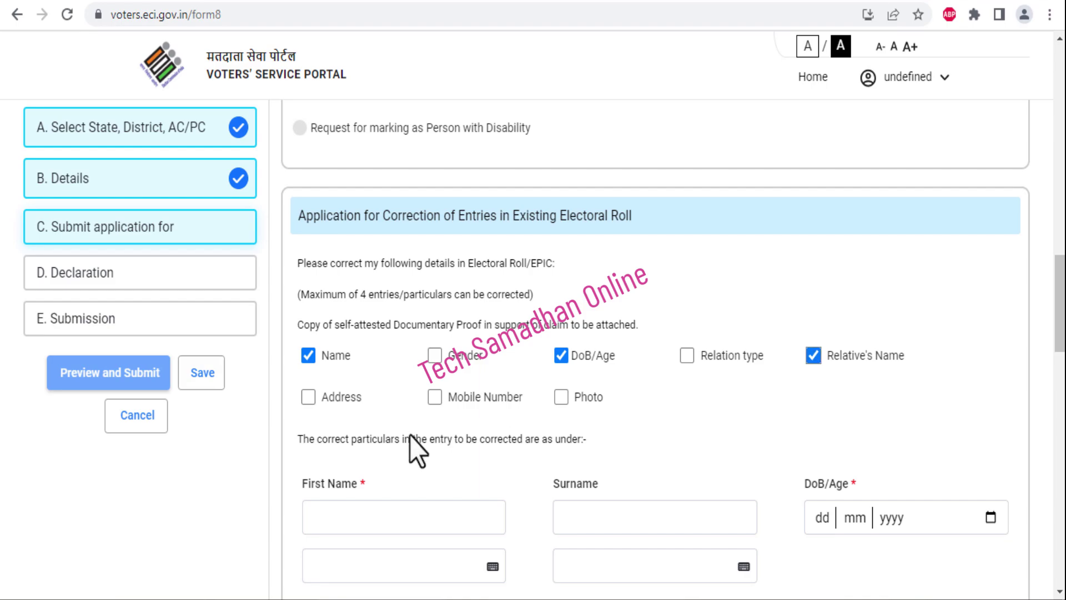
left_click(309, 397)
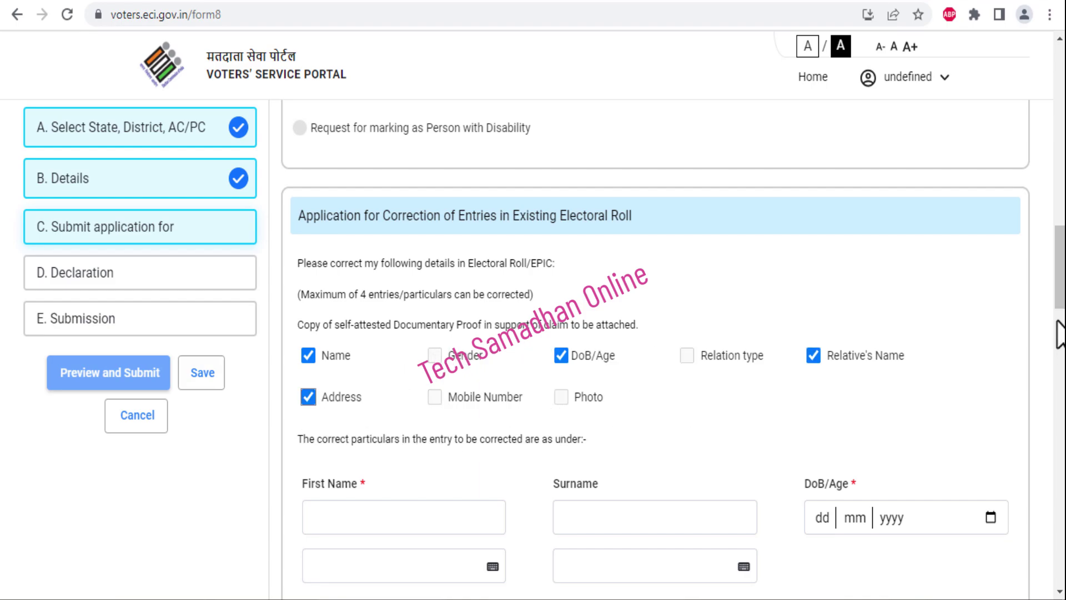
Enter the corrected name DEMO TEST and confirm it for printing on the EPIC
left_click_drag(1061, 294, 1061, 328)
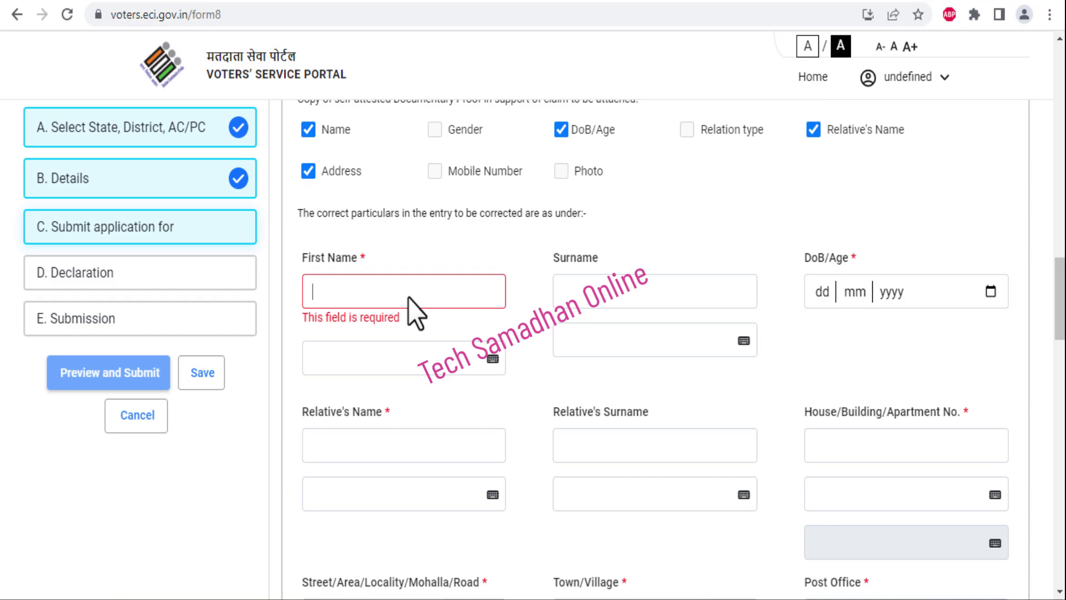
left_click(408, 298)
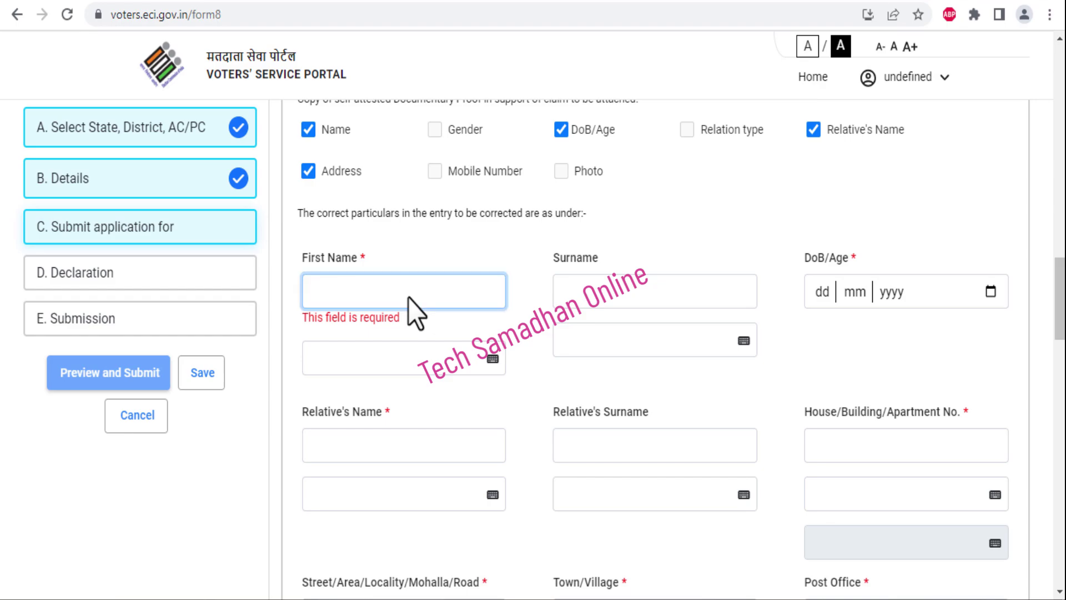
type("DEMO")
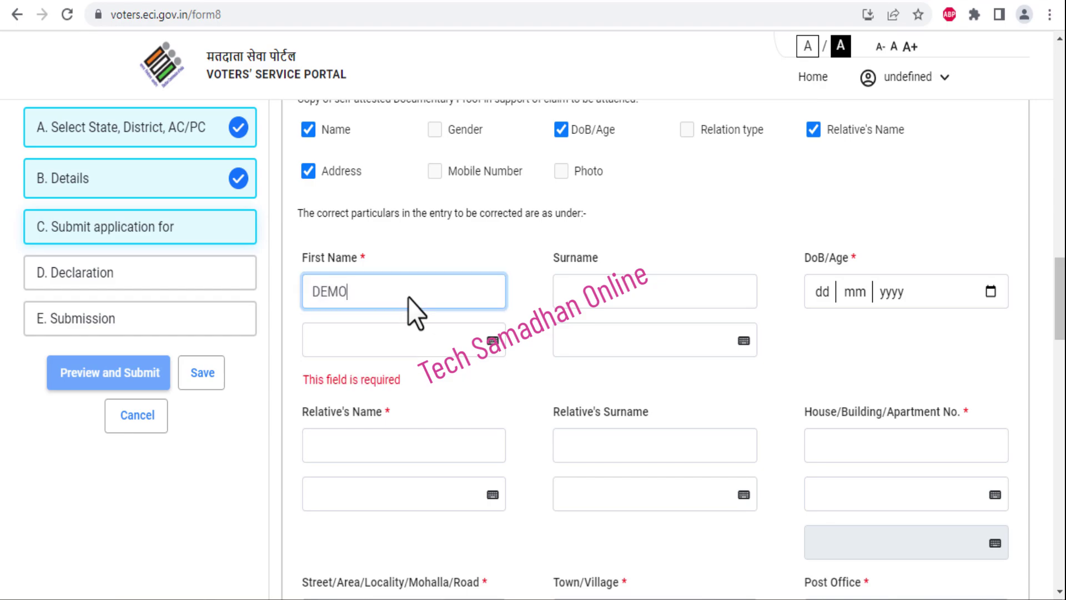
left_click(592, 300)
type("TEST")
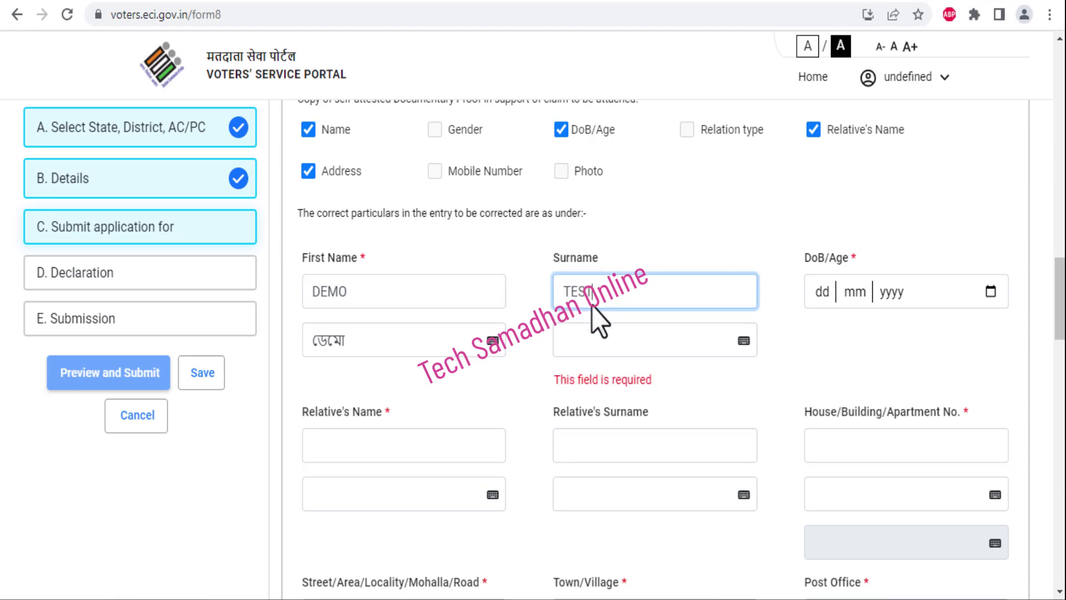
left_click(535, 334)
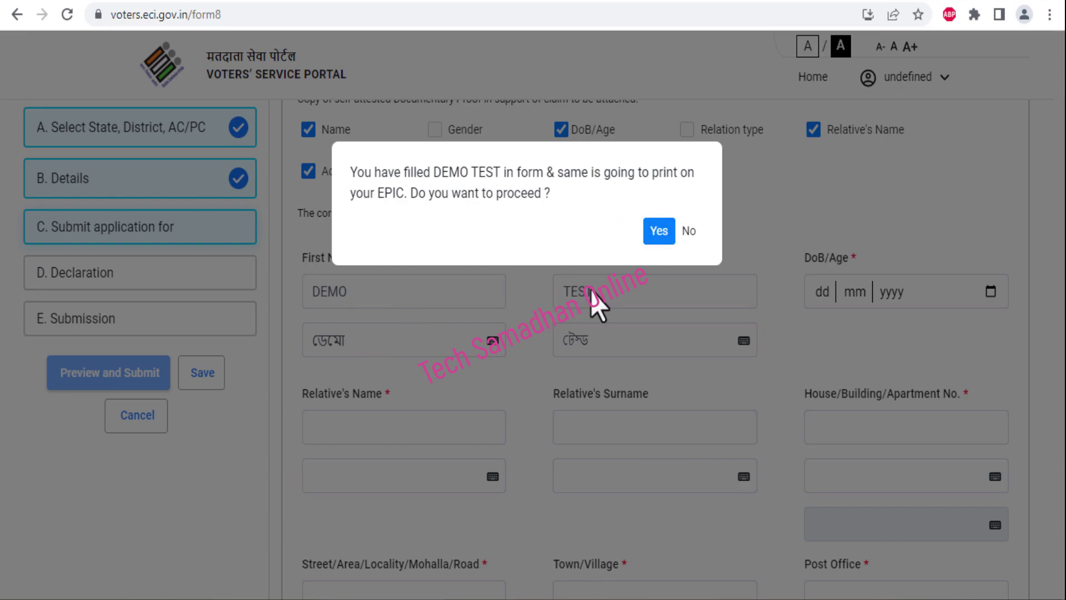
left_click(660, 231)
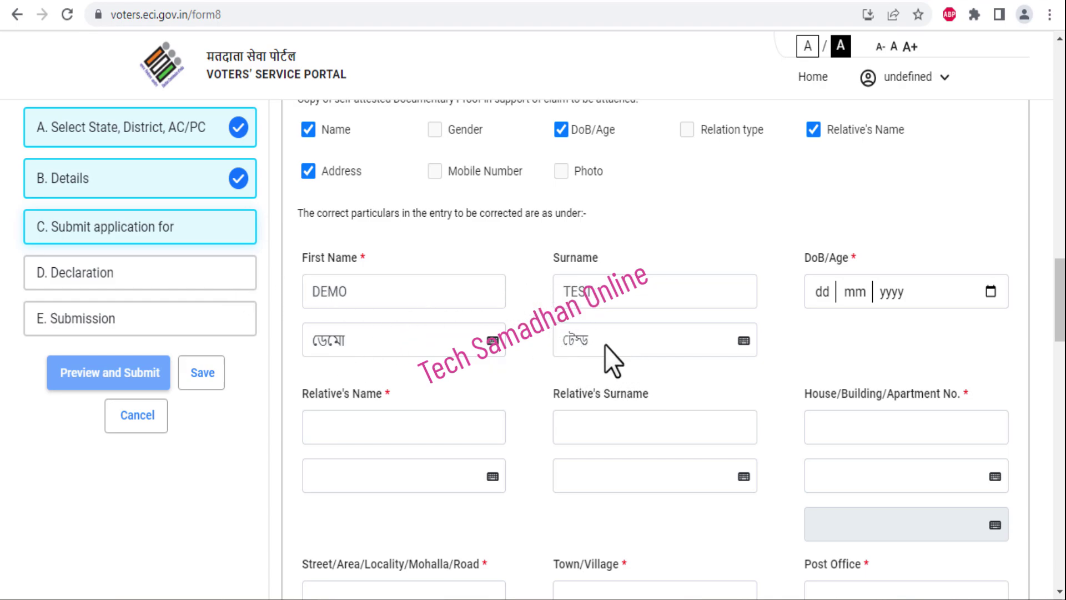
left_click(744, 341)
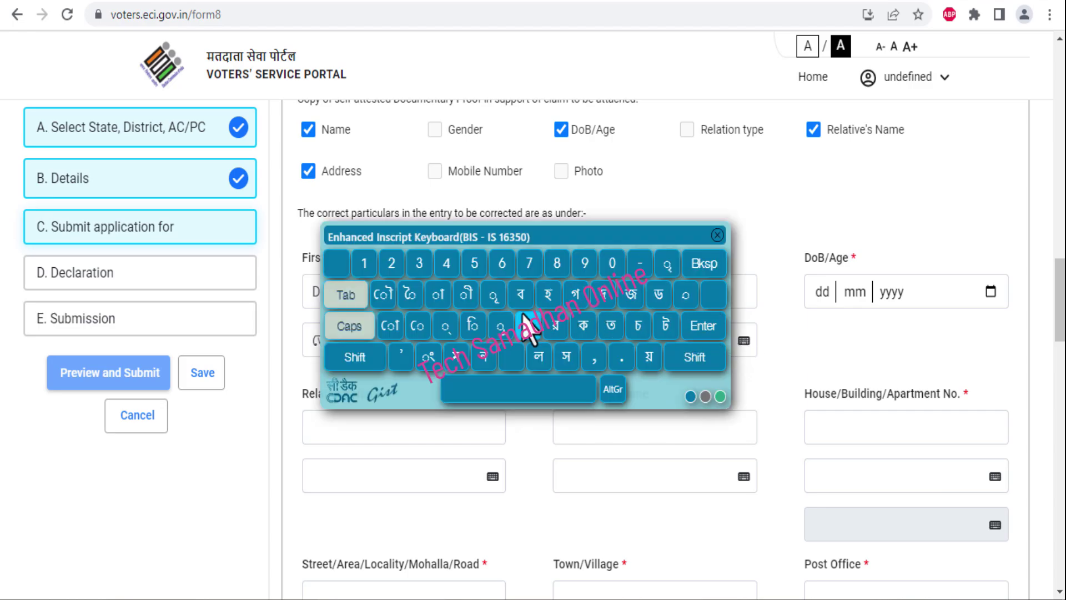
left_click(717, 235)
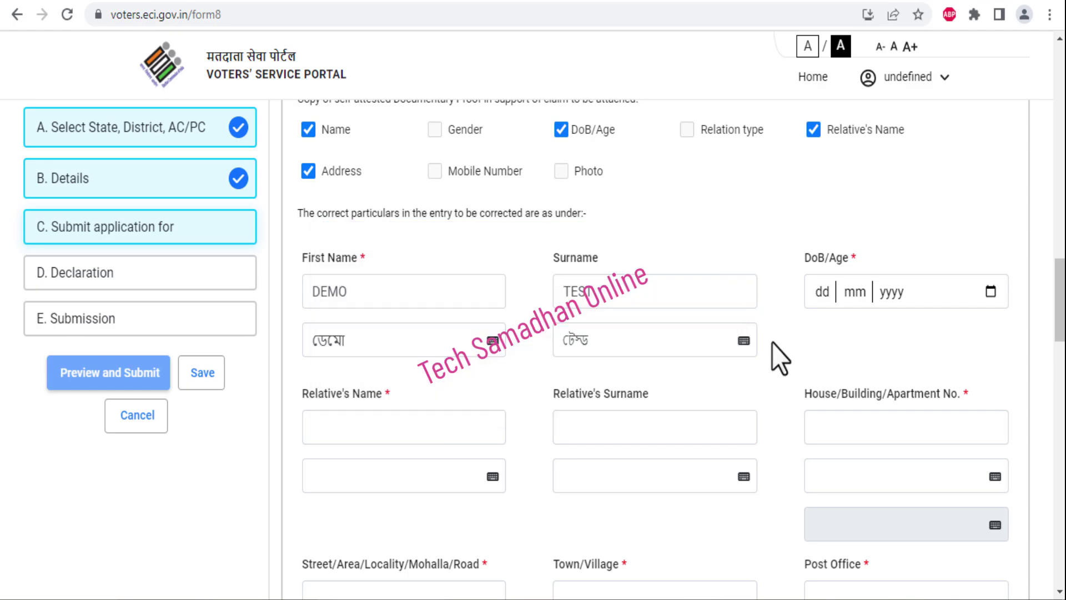
Enter 01/01/2000 as the corrected date of birth
left_click(817, 293)
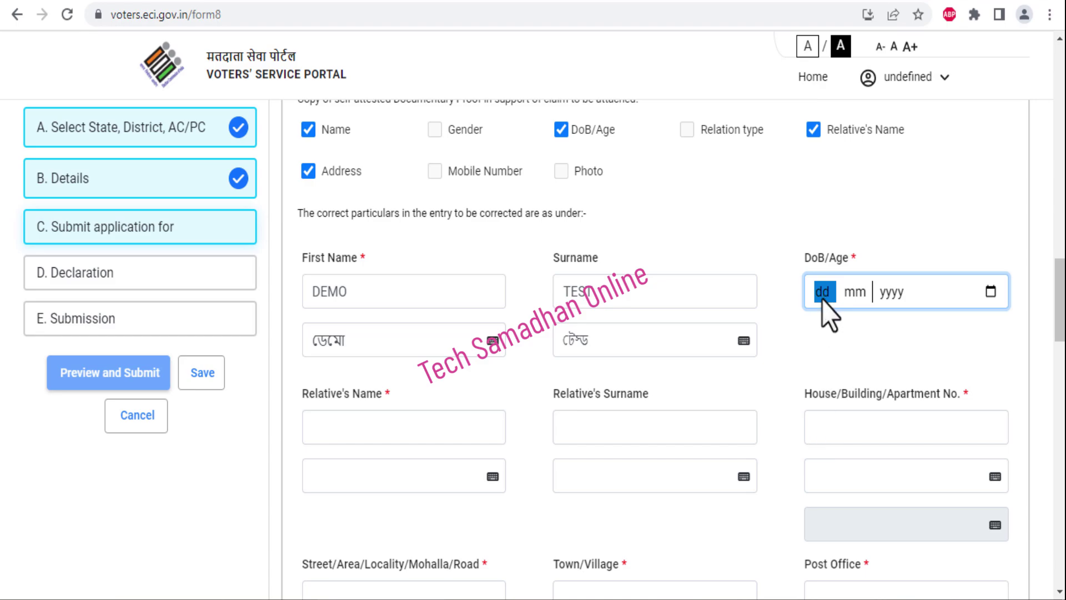
type("01")
key("Tab")
type("2000")
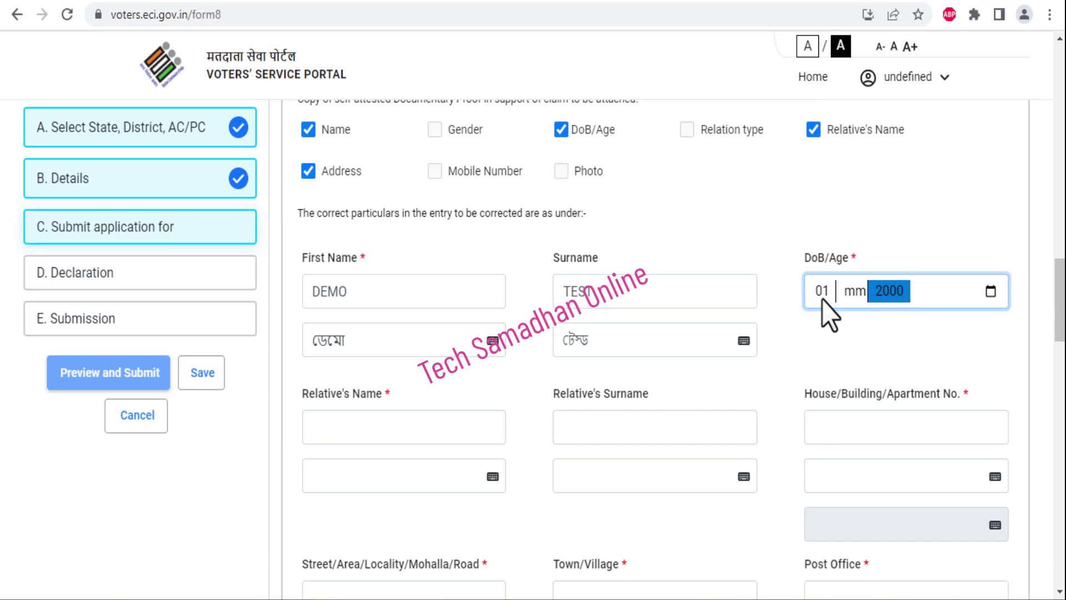
left_click(847, 295)
type("00")
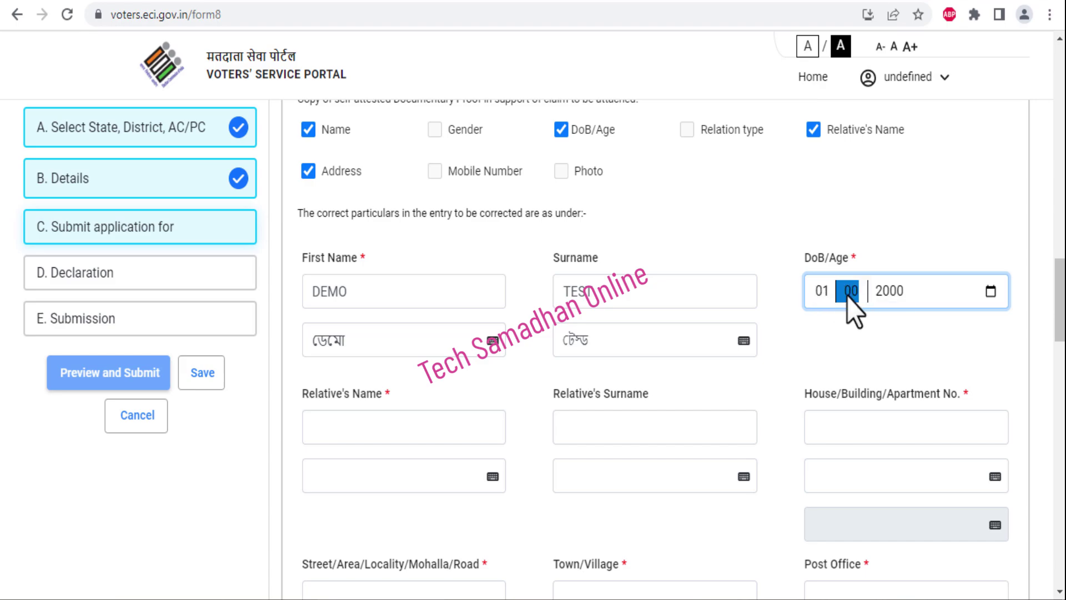
type("1")
left_click(864, 207)
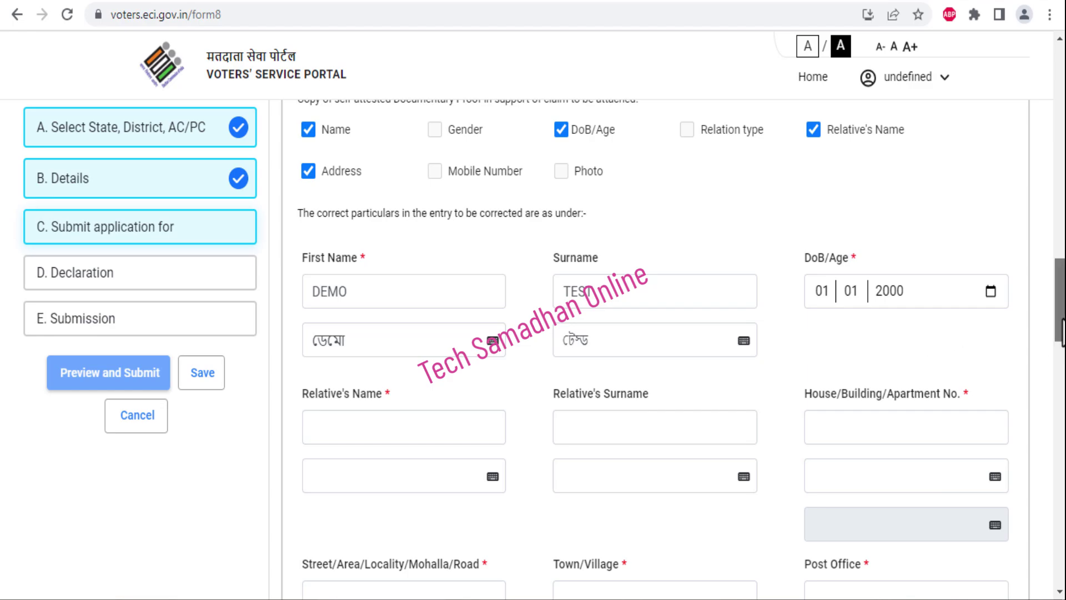
scroll(682, 346, "down", 3)
Enter the relative's name TEST DEMO and accept printing it on the EPIC
scroll(681, 346, "down", 1)
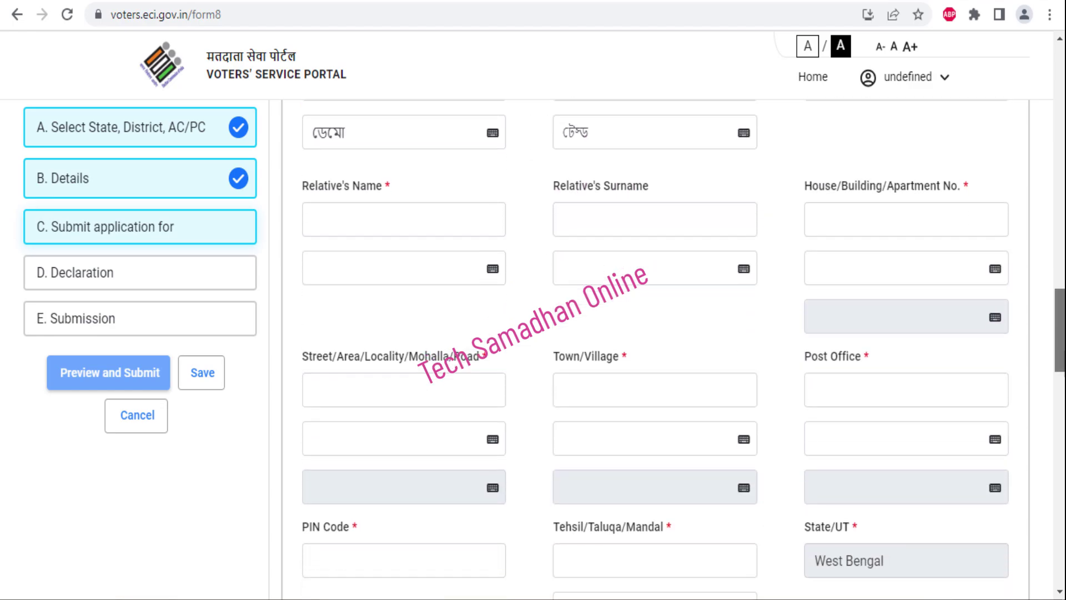
left_click(335, 177)
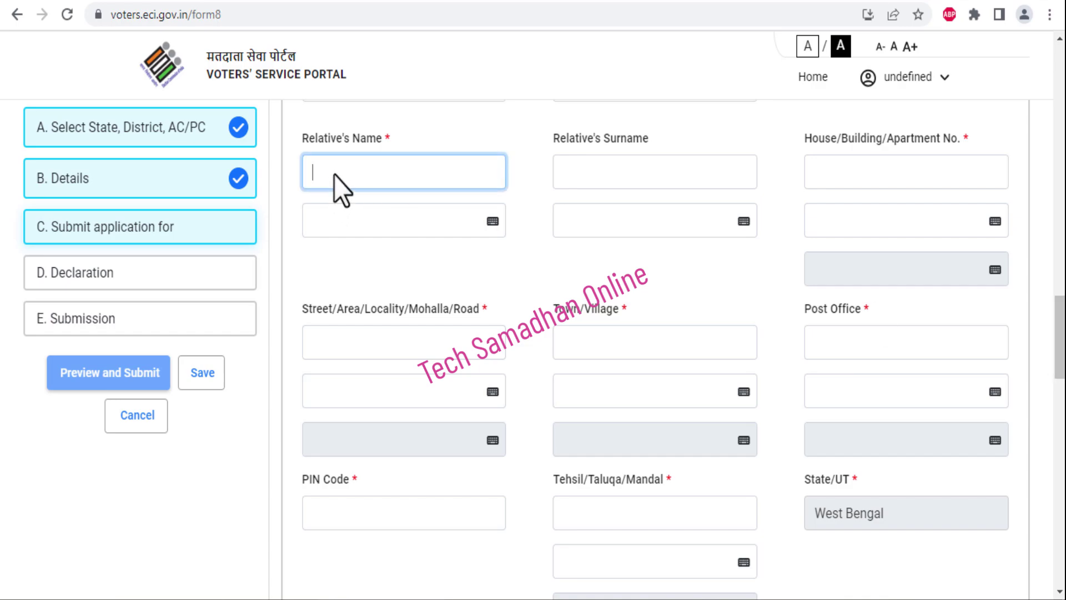
type("TEST")
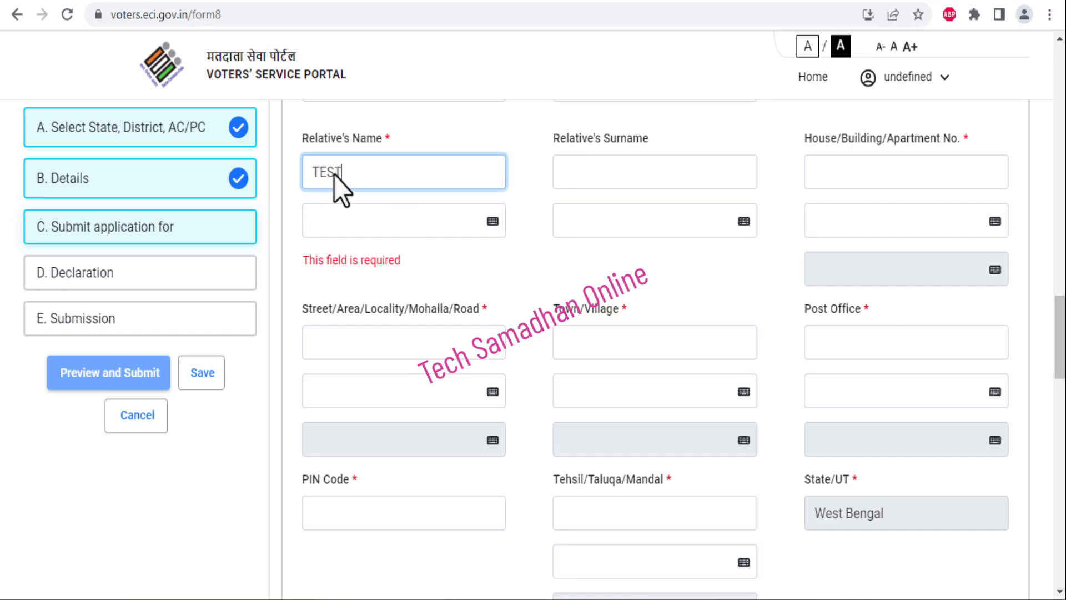
left_click(614, 182)
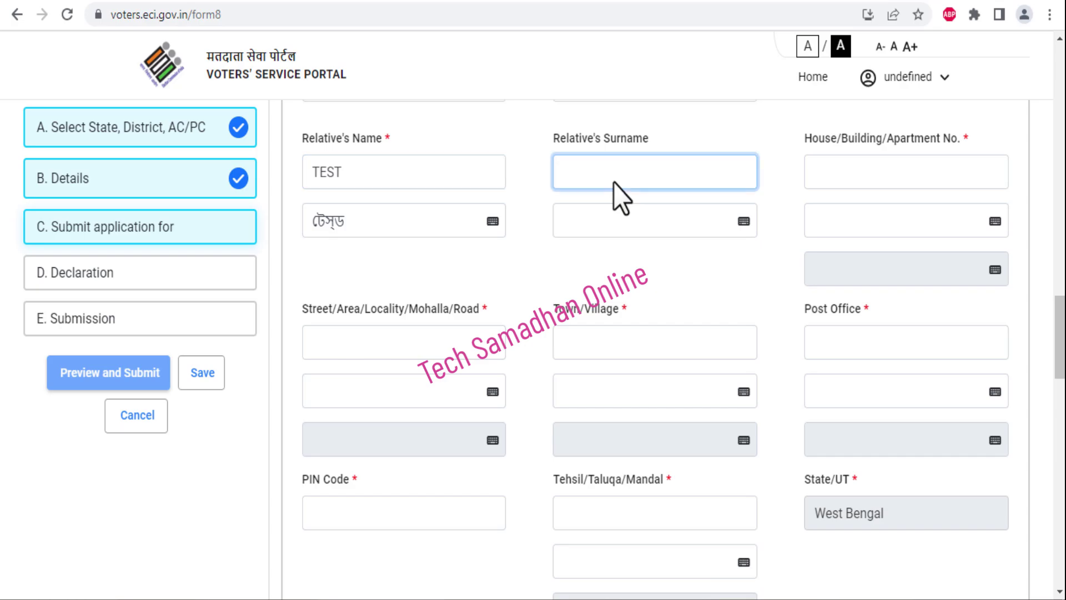
type("DEMO")
left_click(526, 283)
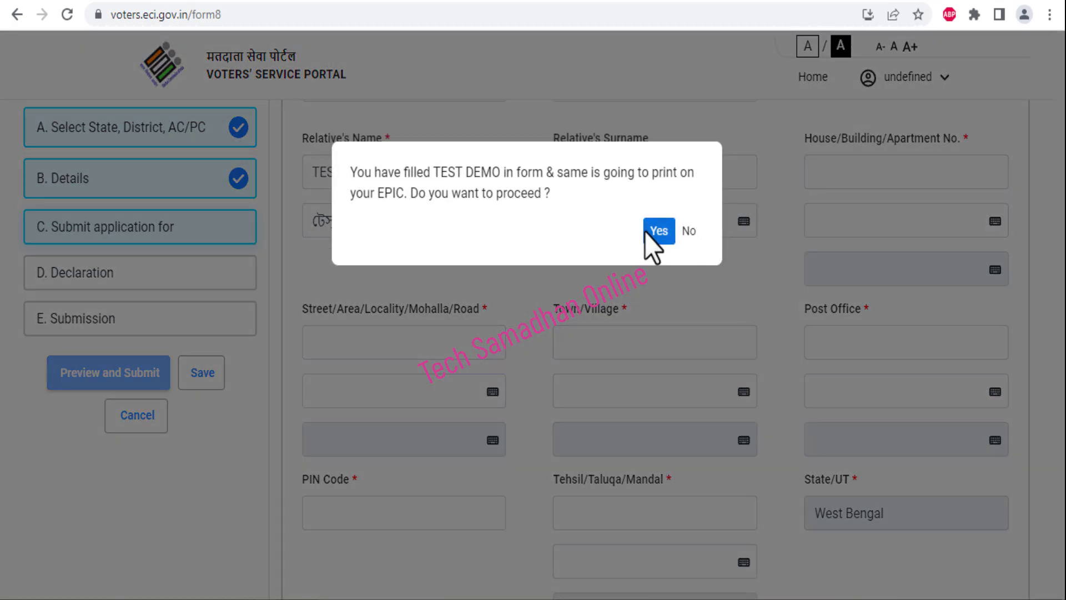
left_click(647, 232)
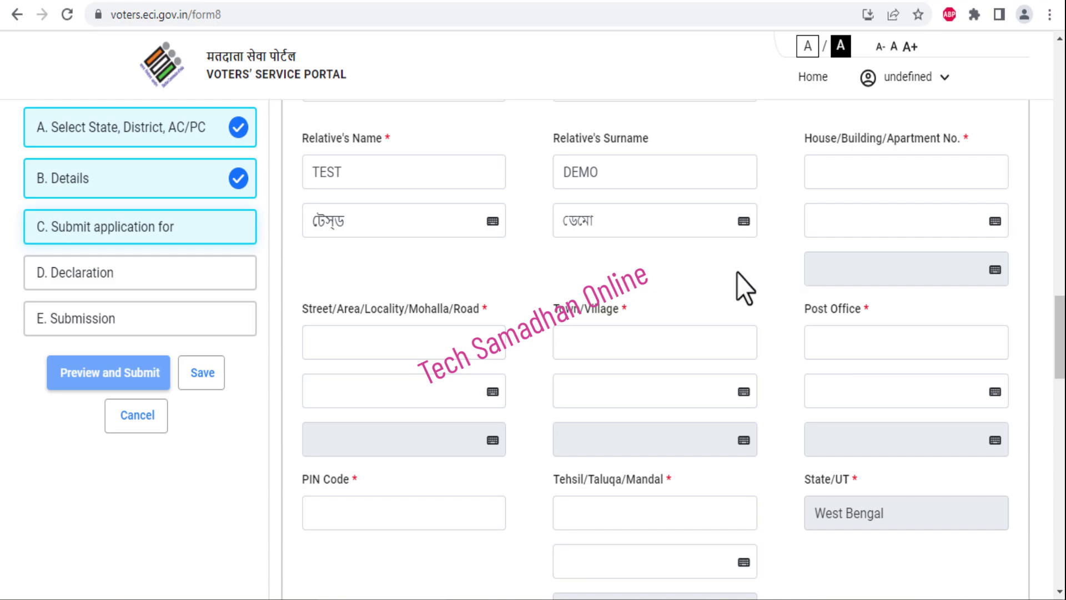
left_click(834, 176)
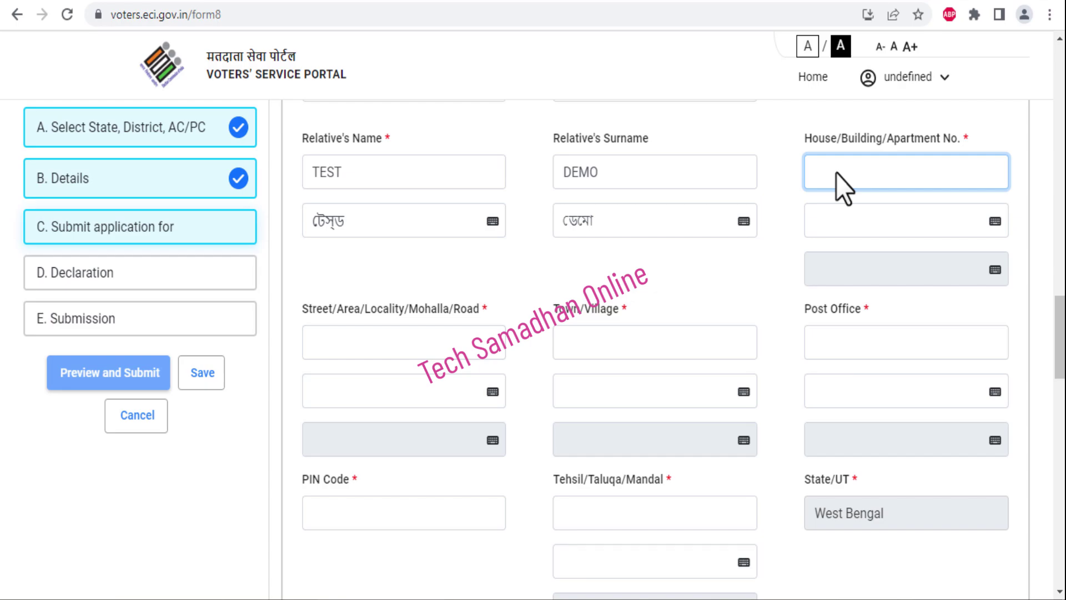
Enter house number N002, street DEMO, village TEST and post office DEMO
type("N00")
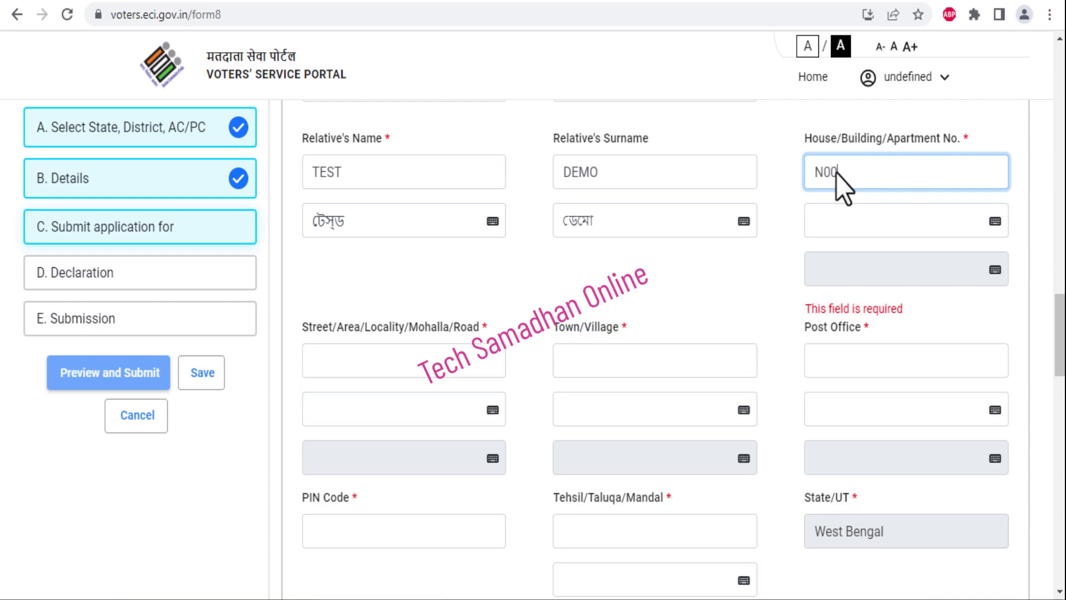
type("2")
left_click(789, 226)
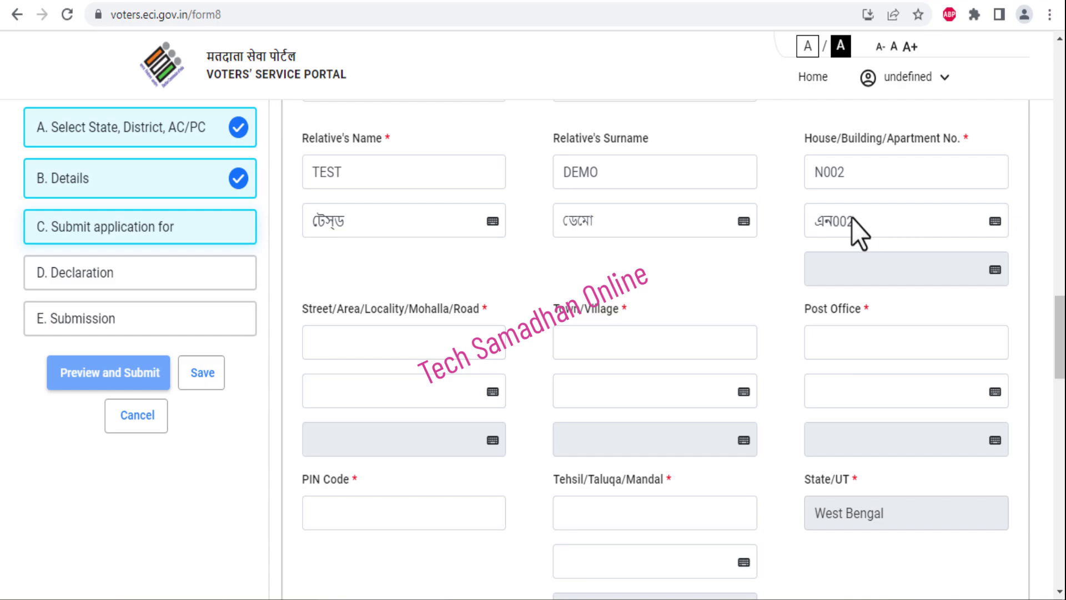
left_click(395, 342)
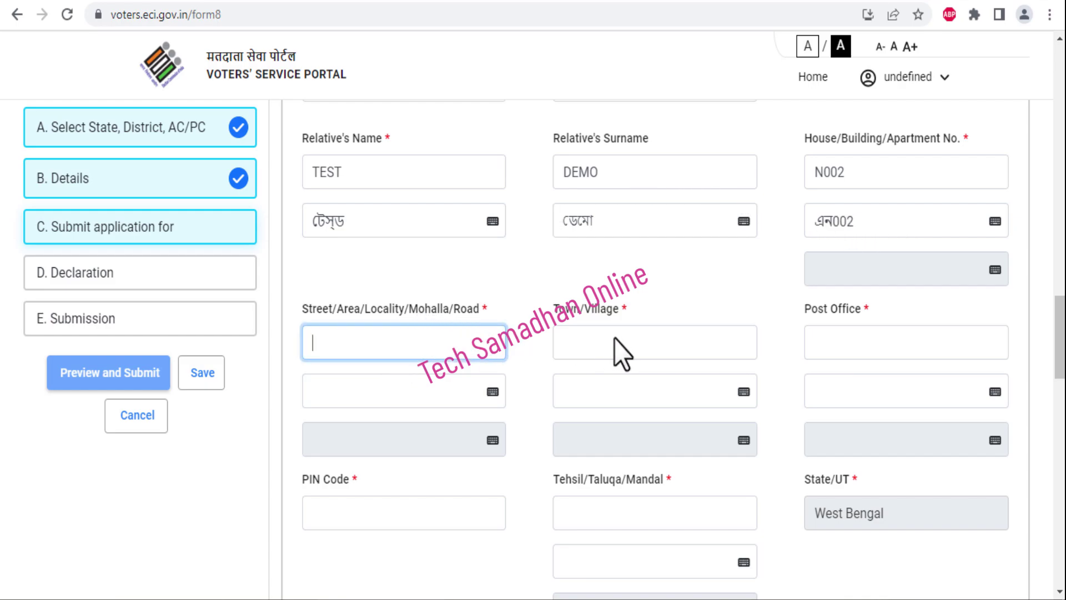
type("DE")
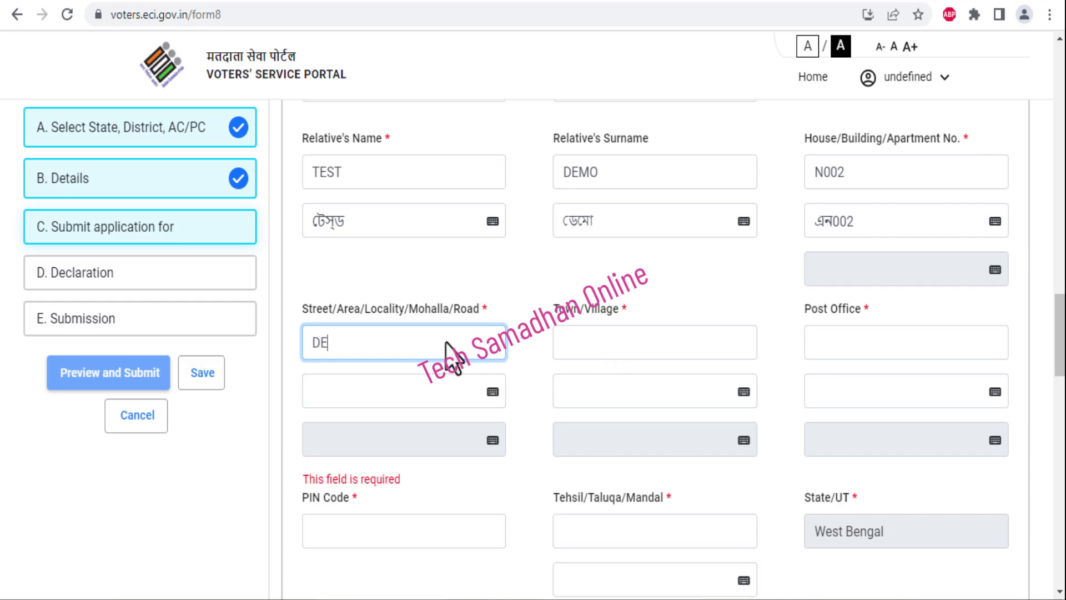
type("MO")
left_click(595, 356)
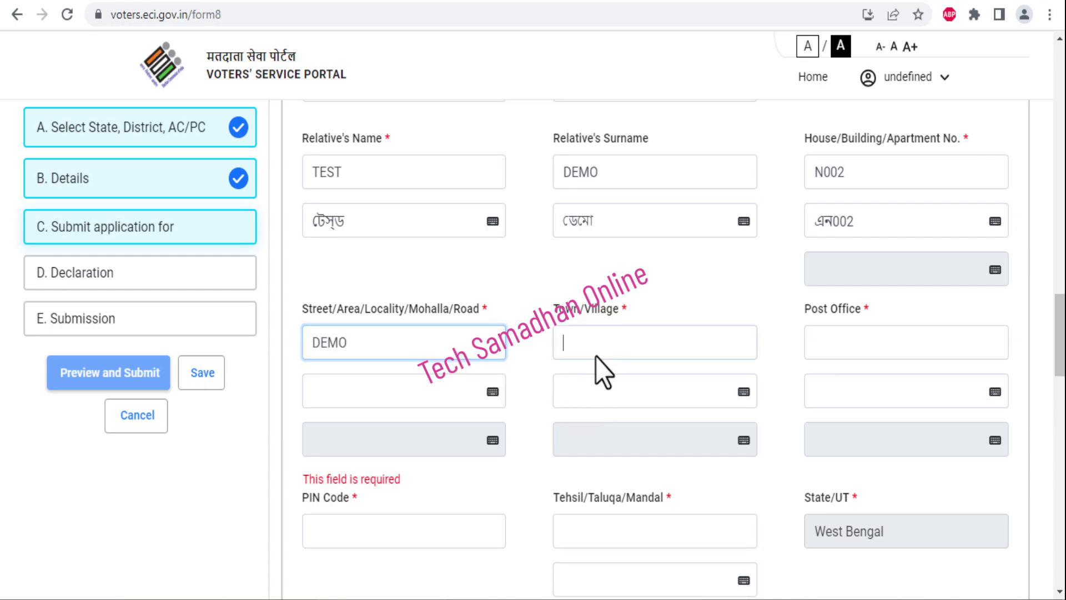
type("T")
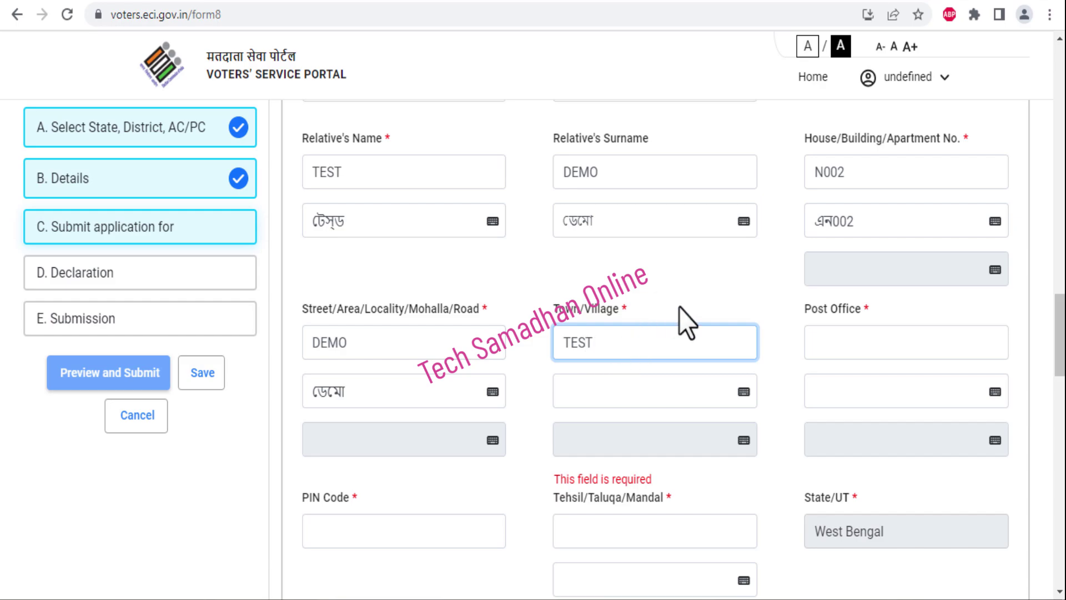
type("EST")
left_click(812, 337)
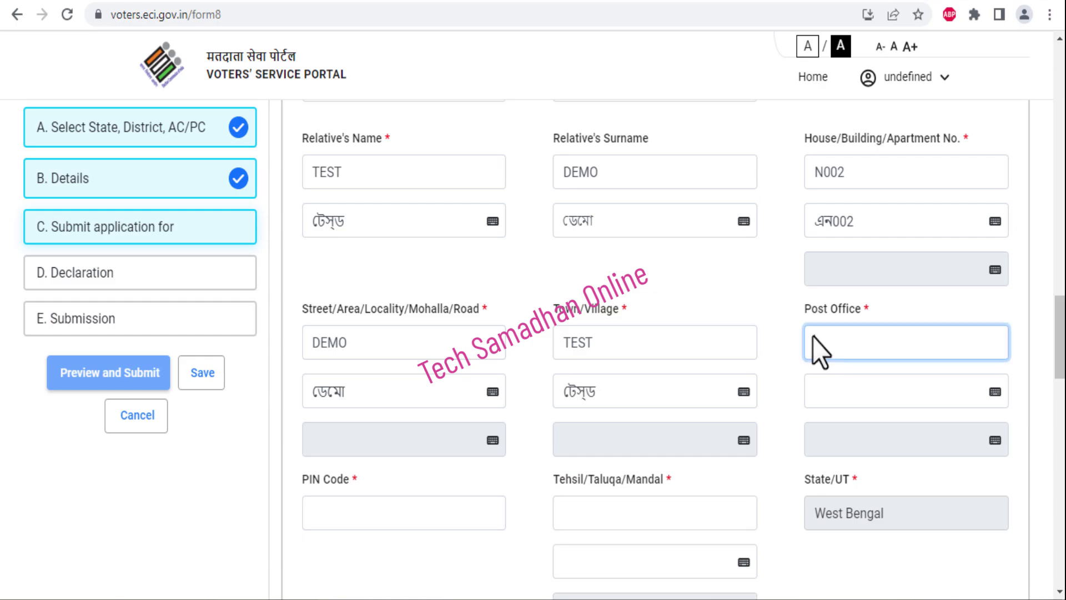
type("DEMO")
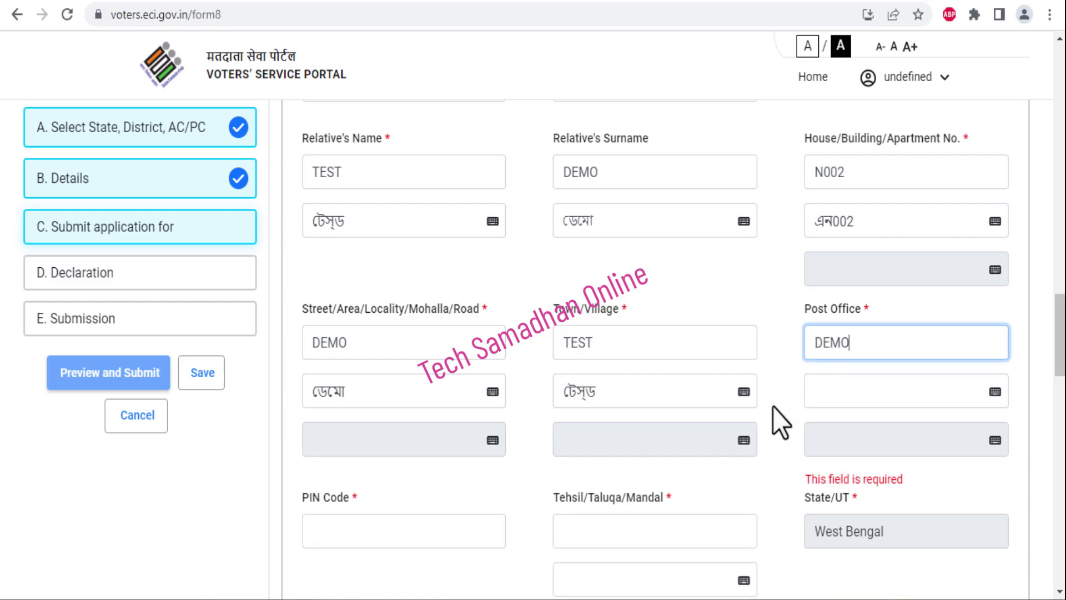
left_click(773, 408)
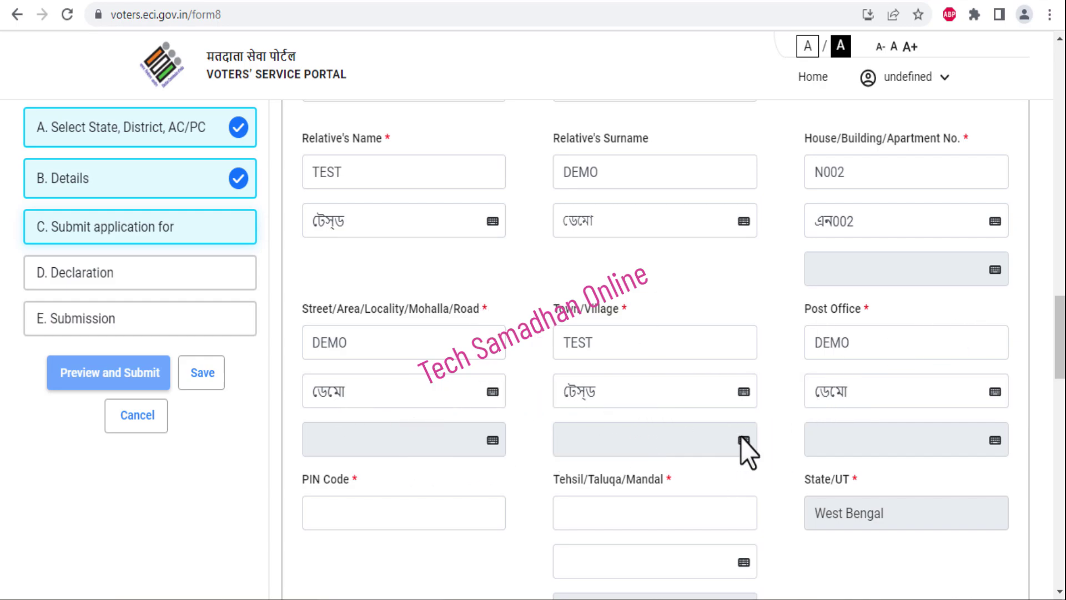
Fill PIN code 743429 and tehsil DEMO in the address
left_click(746, 392)
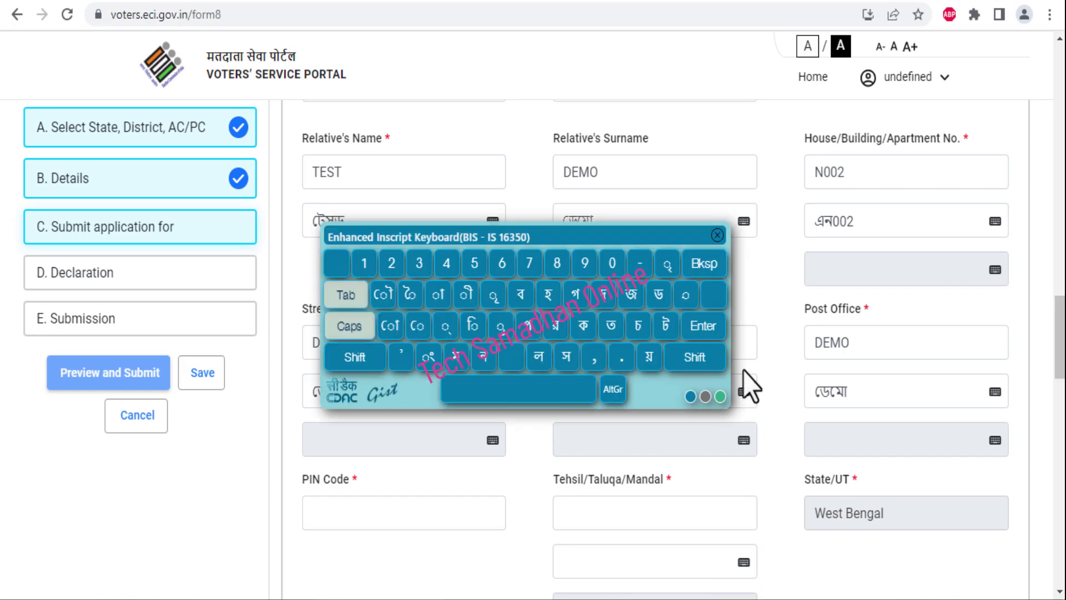
left_click(717, 236)
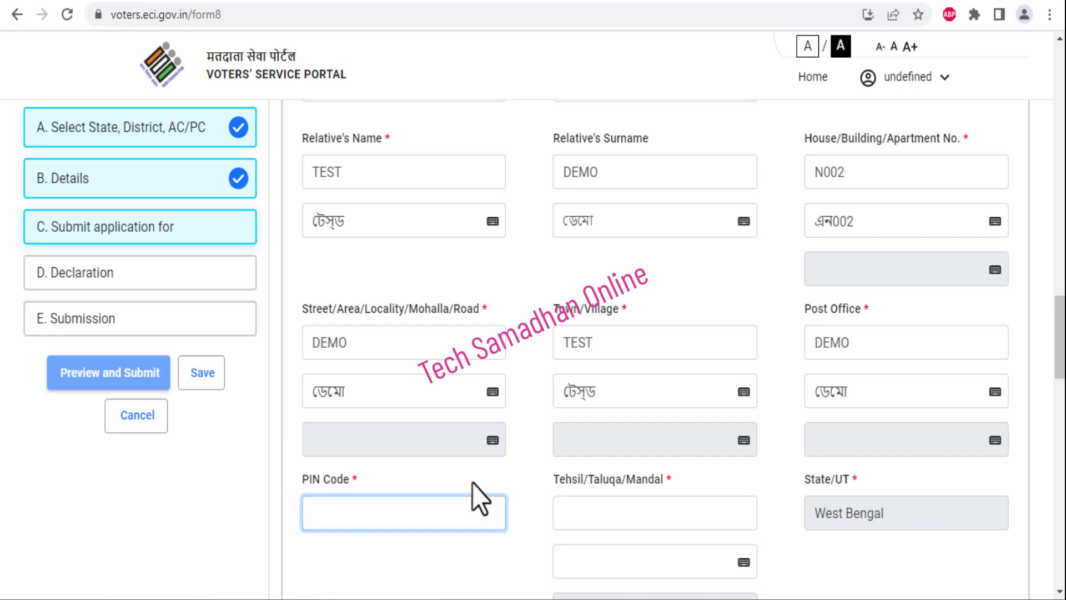
type("743429")
scroll(555, 444, "down", 2)
left_click(591, 418)
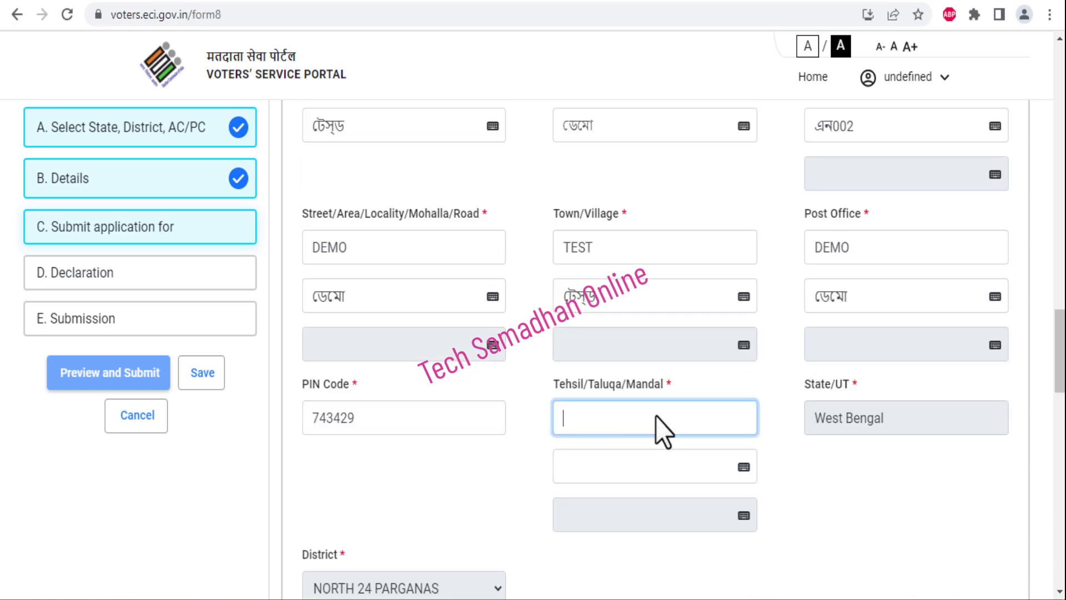
type("DEMO")
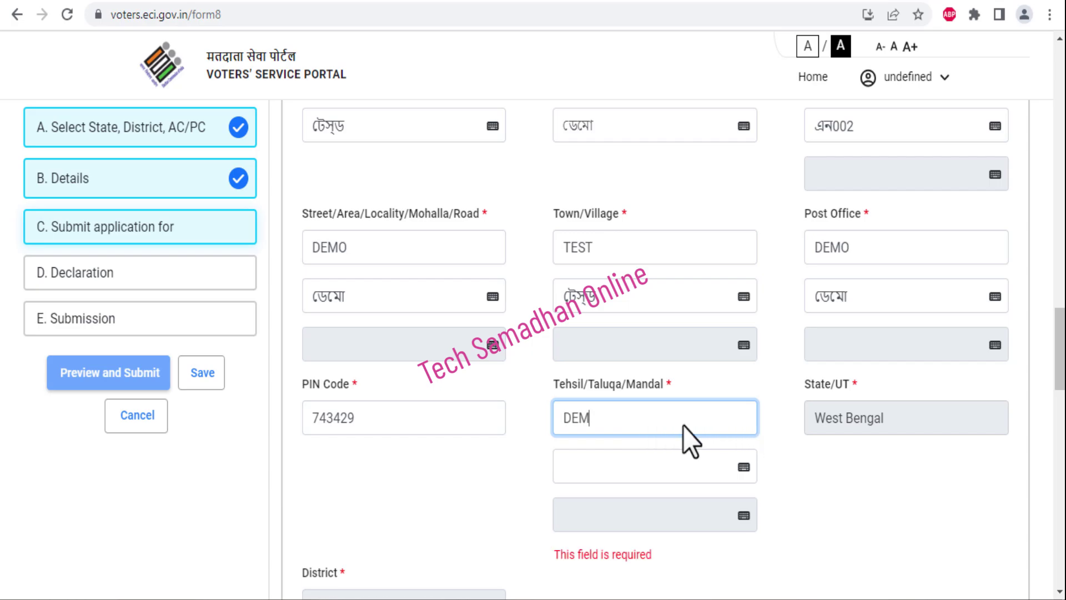
left_click(1011, 403)
left_click_drag(1060, 378, 1061, 420)
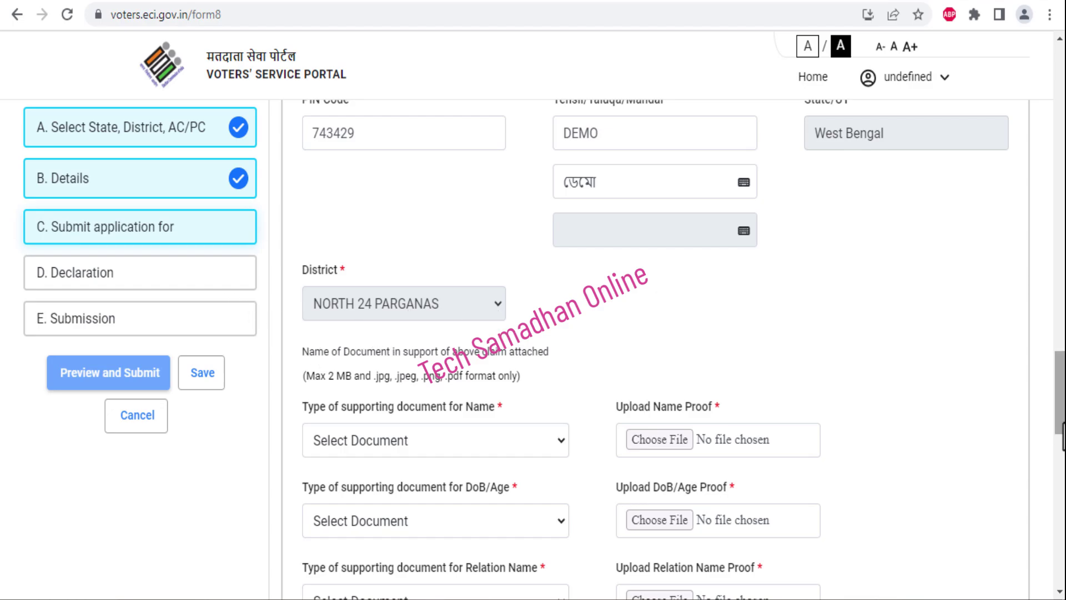
left_click_drag(1060, 391, 1060, 421)
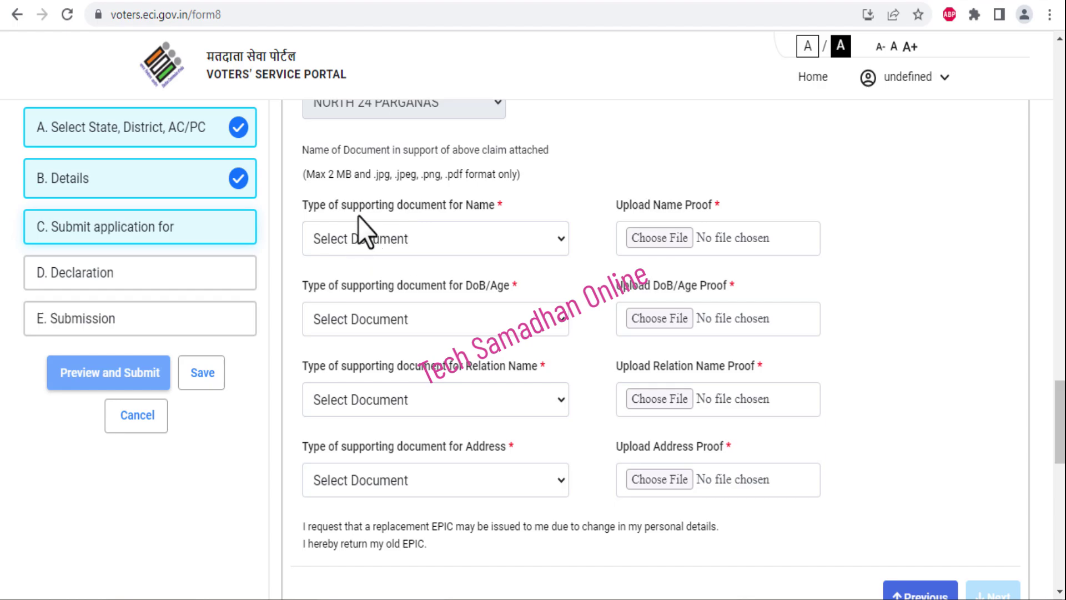
Review the name proof requirement and allowed file formats, then list the Name proof document types
left_click_drag(303, 206, 441, 208)
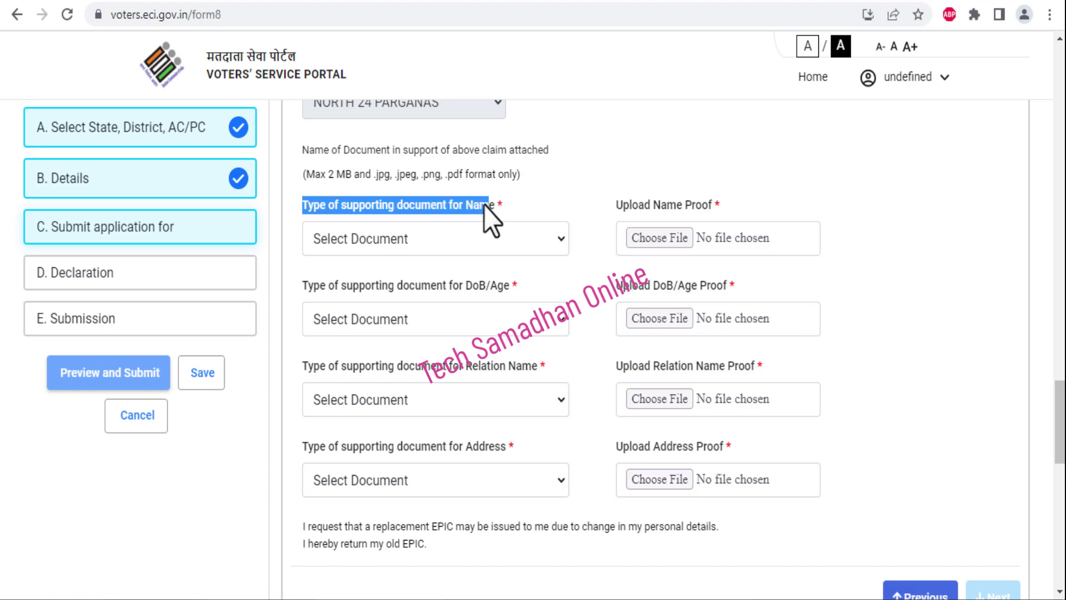
left_click(510, 257)
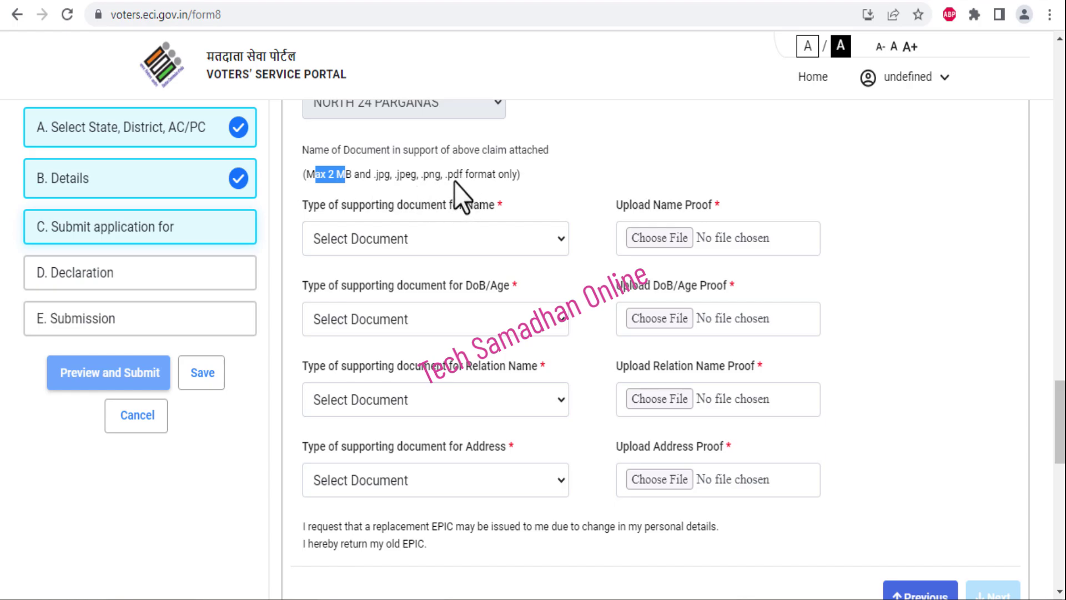
left_click_drag(373, 175, 441, 176)
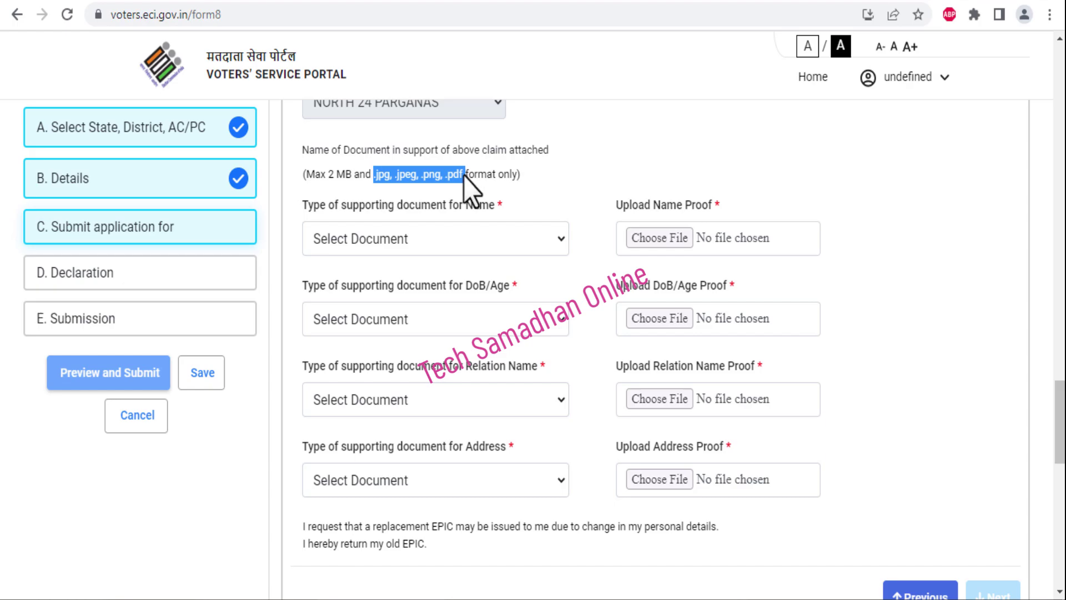
left_click(532, 203)
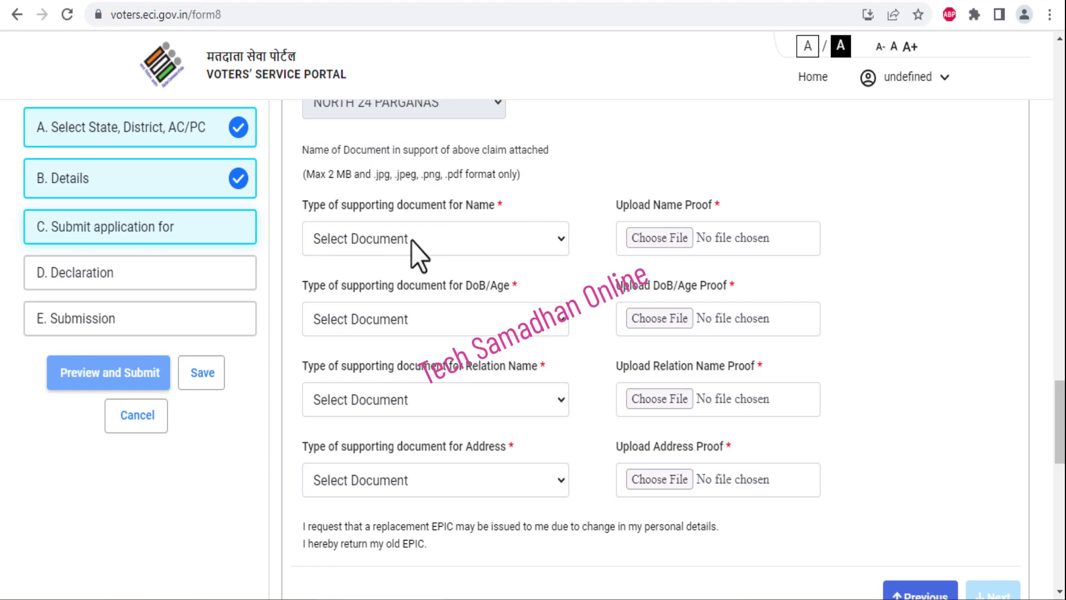
left_click(412, 241)
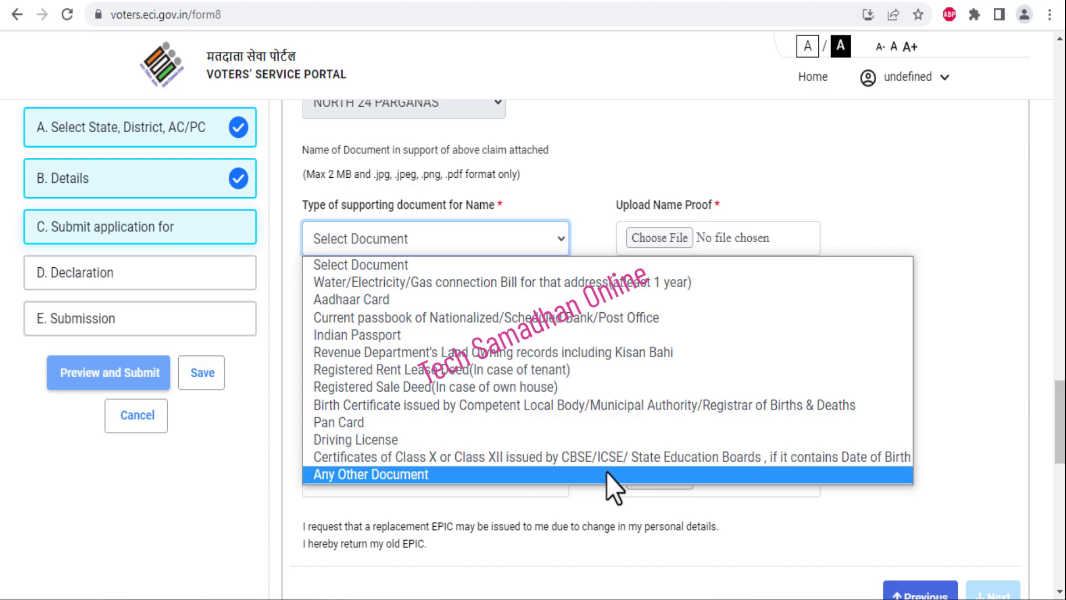
Select Any Other Document as the name proof and start entering its document name
left_click(602, 475)
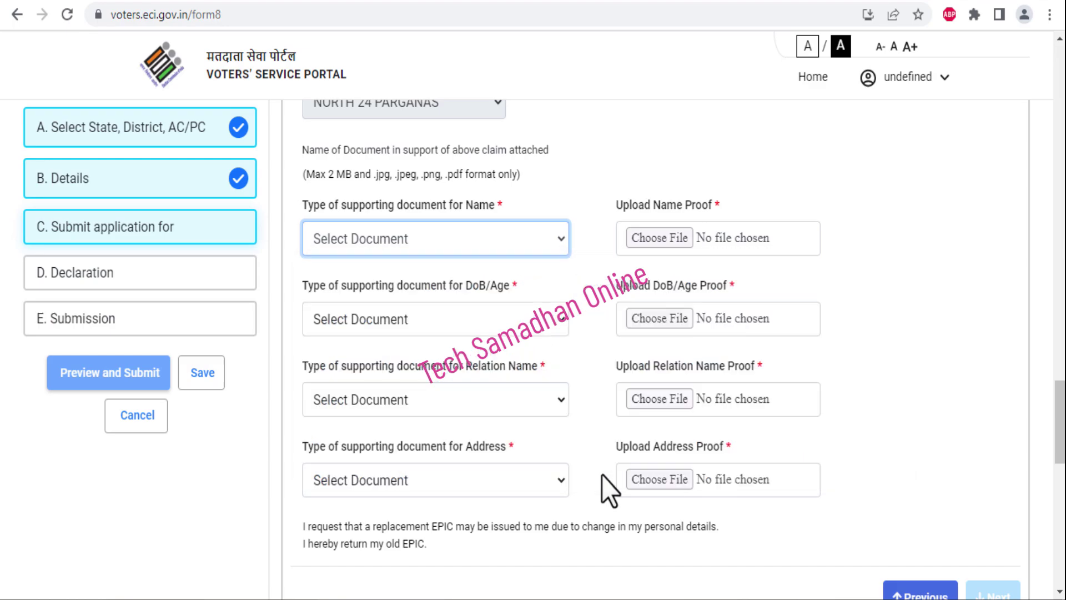
left_click(528, 248)
left_click(581, 243)
left_click(581, 243)
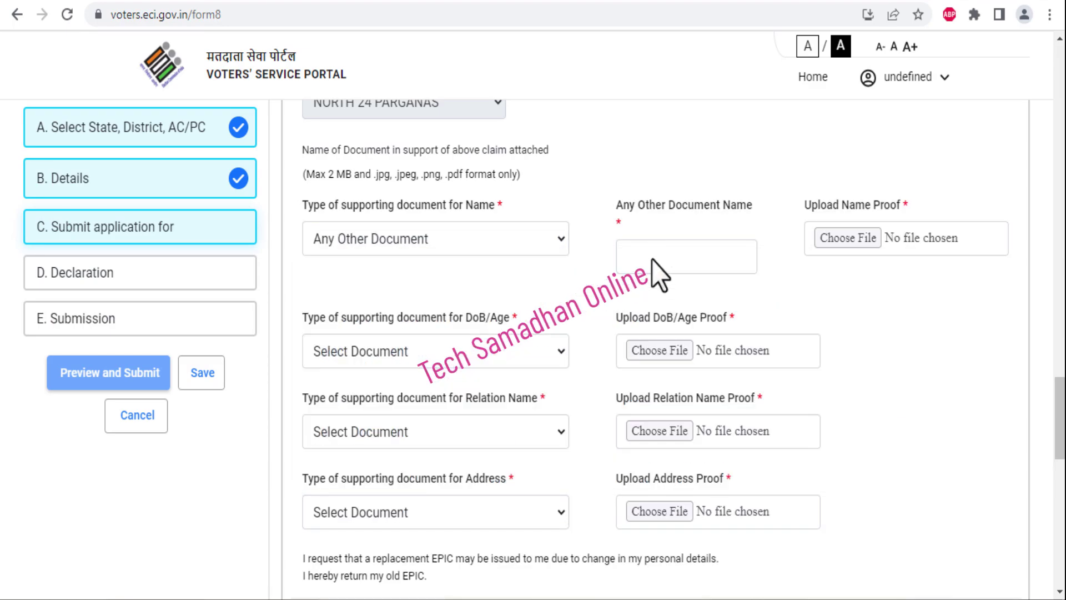
left_click(652, 260)
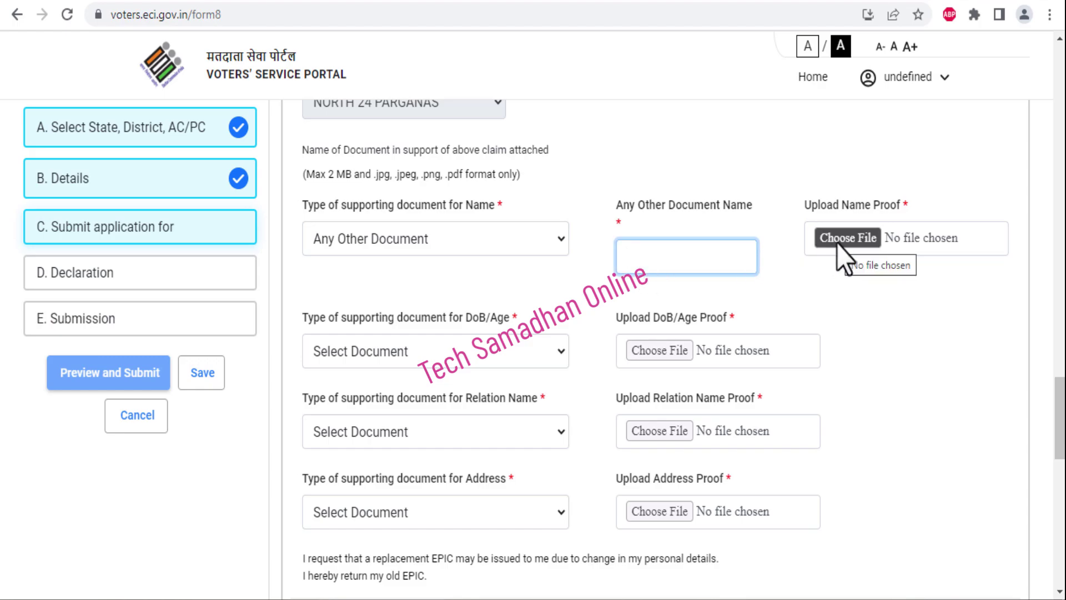
left_click(821, 282)
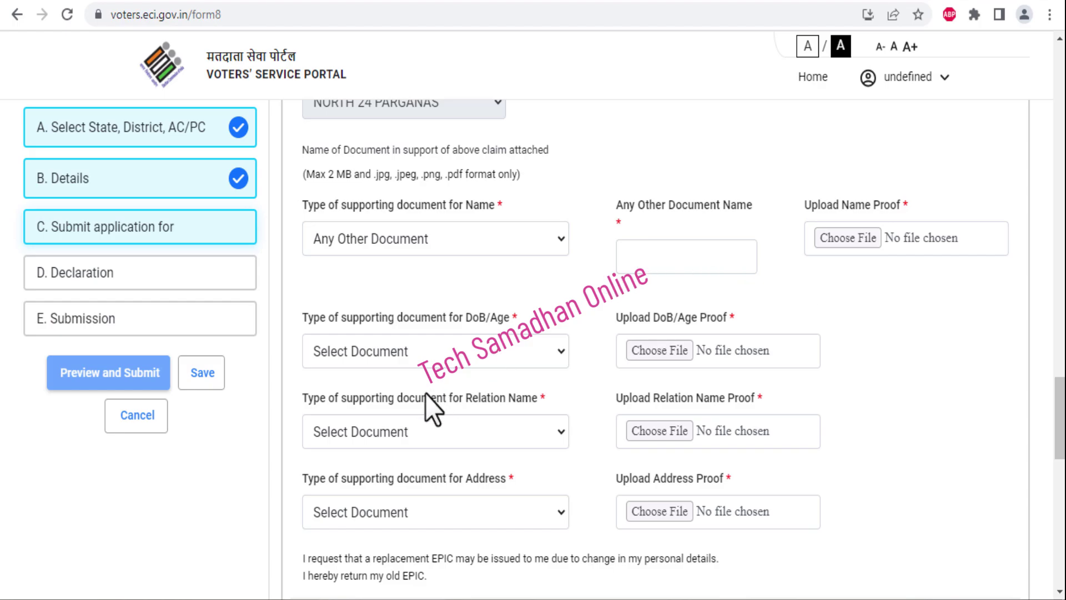
Choose Aadhaar Card as the DoB/Age proof, then pick the Relation Name and Address document types
left_click(403, 351)
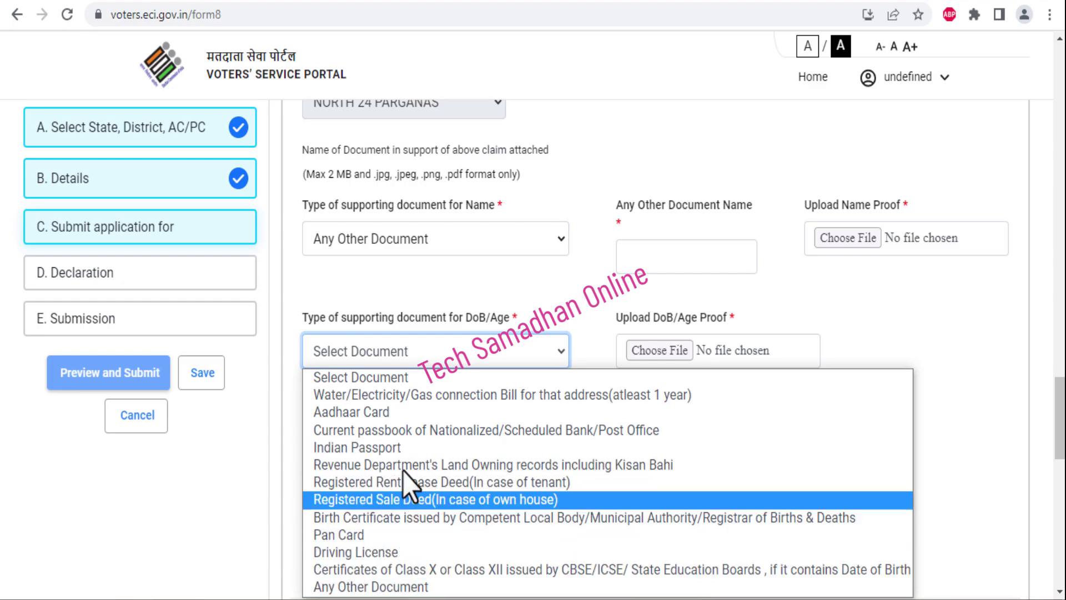
left_click(402, 412)
left_click(575, 394)
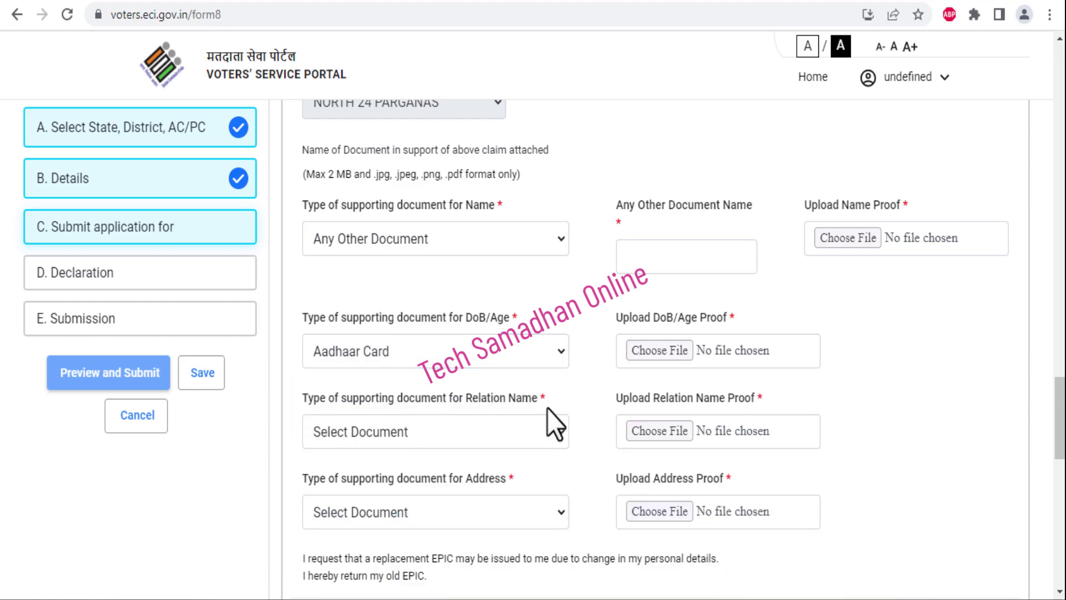
left_click(465, 434)
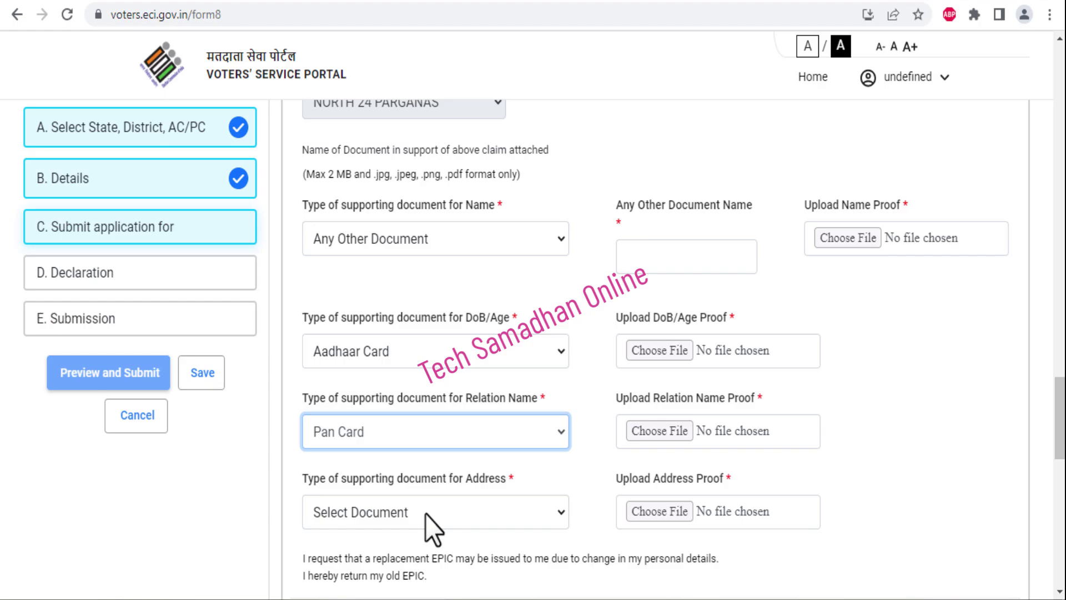
left_click(425, 512)
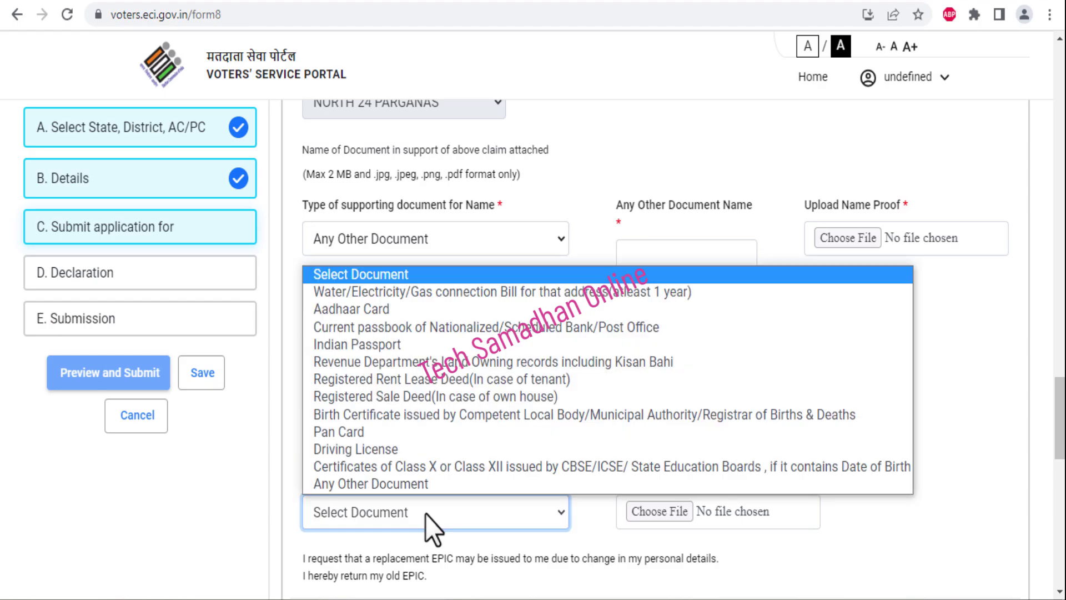
scroll(509, 450, "down", 1)
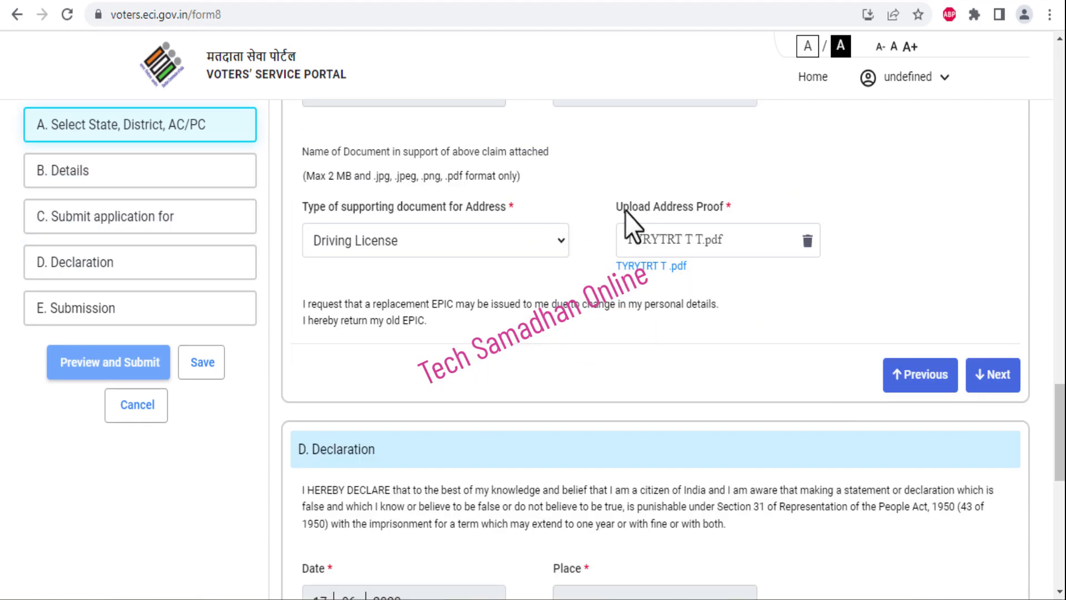
Move on to the Declaration and enter 'demo test' as the Place
scroll(944, 300, "down", 1)
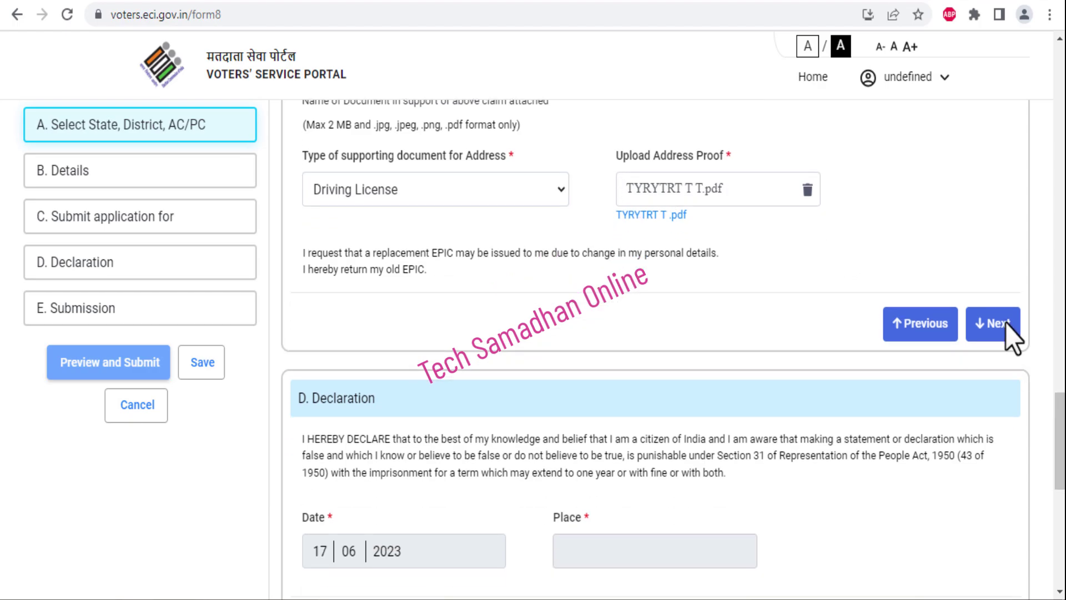
left_click(1006, 325)
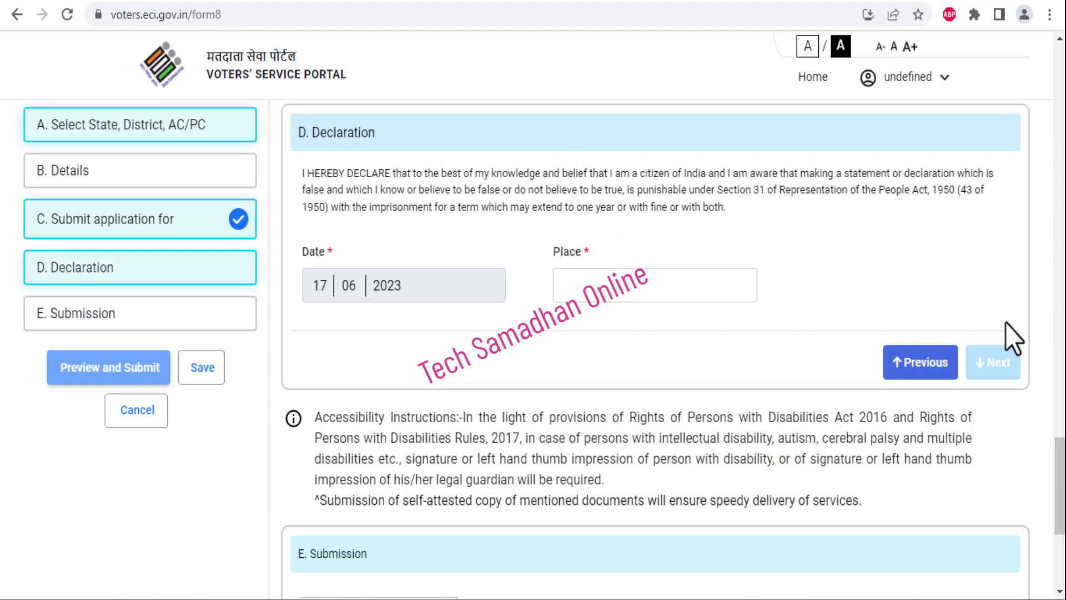
left_click(633, 294)
type("dem")
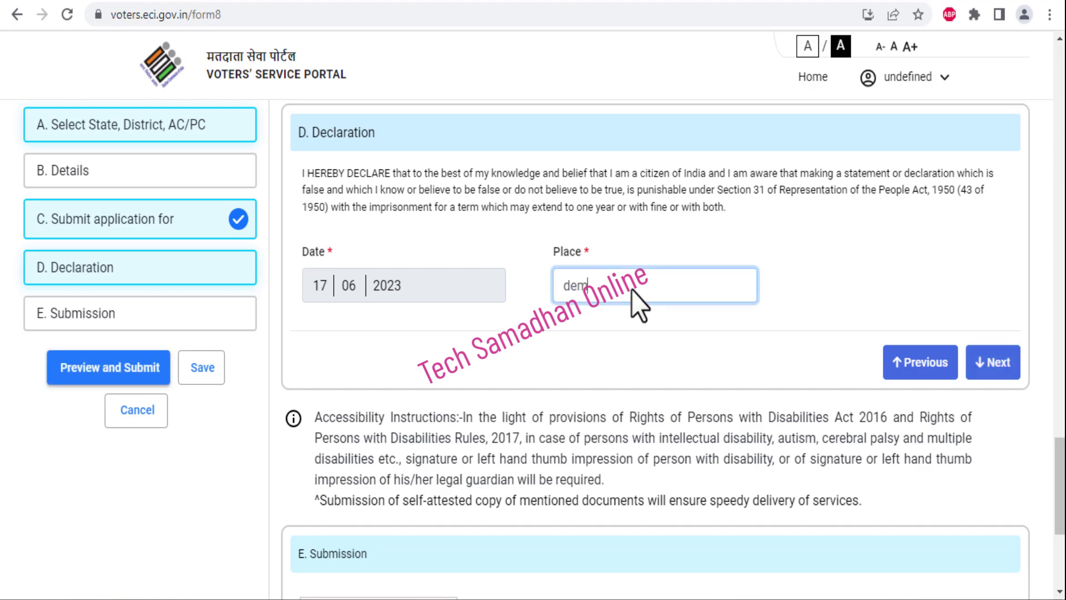
type("o test")
left_click(623, 316)
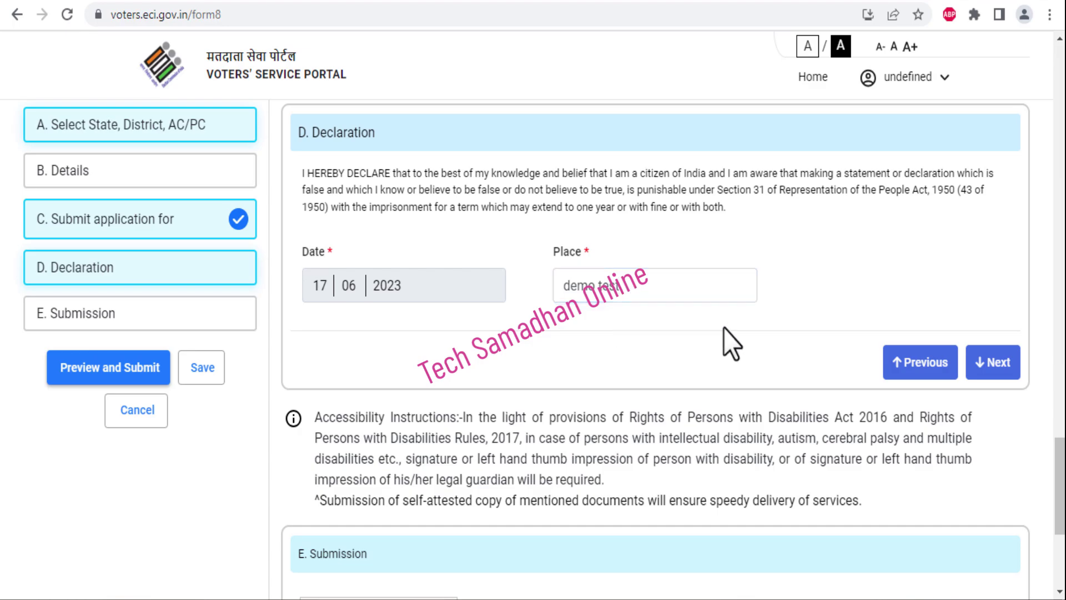
On the Submission step, enter the captcha code shown in the image and preview the application
left_click(994, 364)
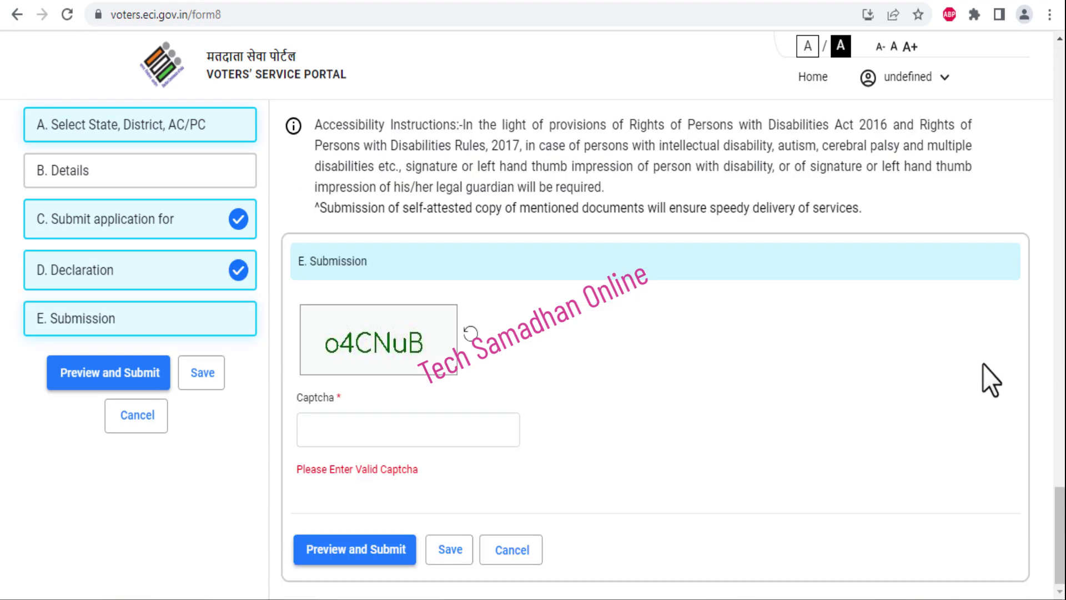
left_click(347, 428)
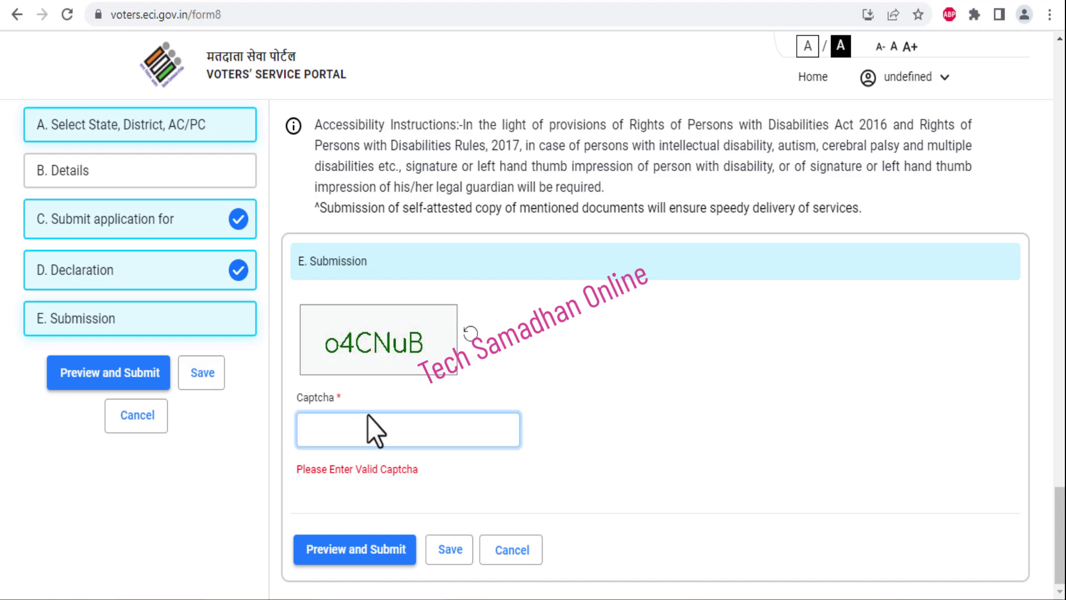
type("o4C")
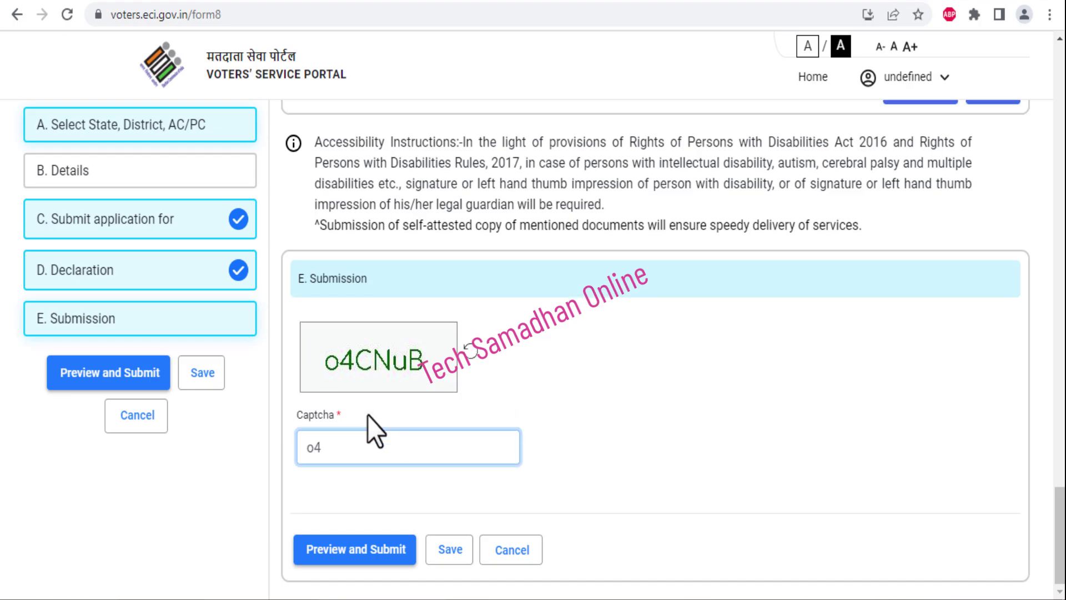
type("NuB")
left_click(344, 538)
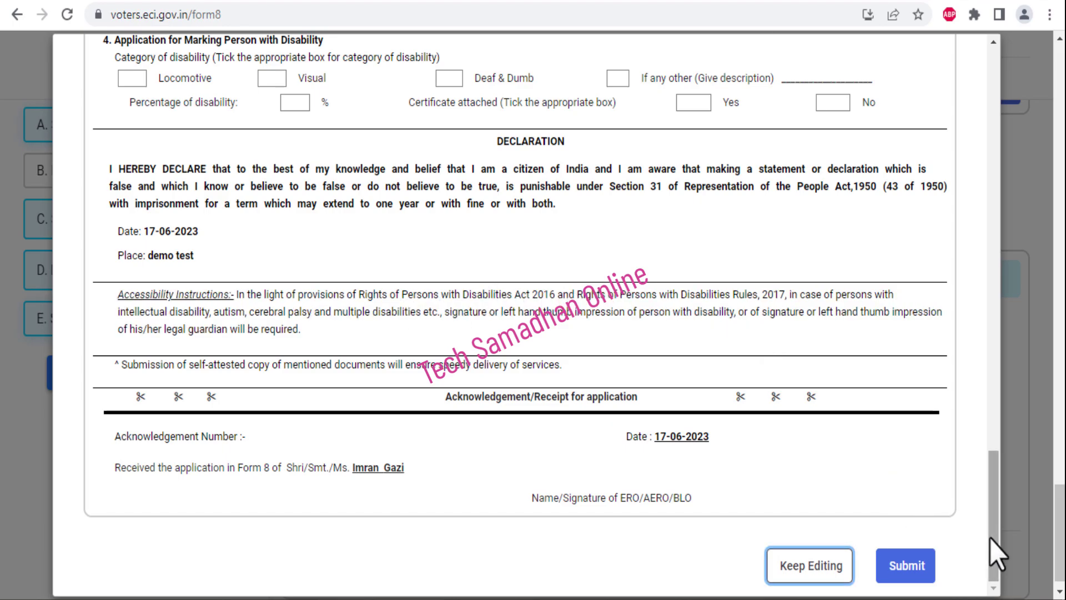
Review the upper part of the Form 8 preview, including the photograph space instructions
left_click_drag(991, 535, 988, 425)
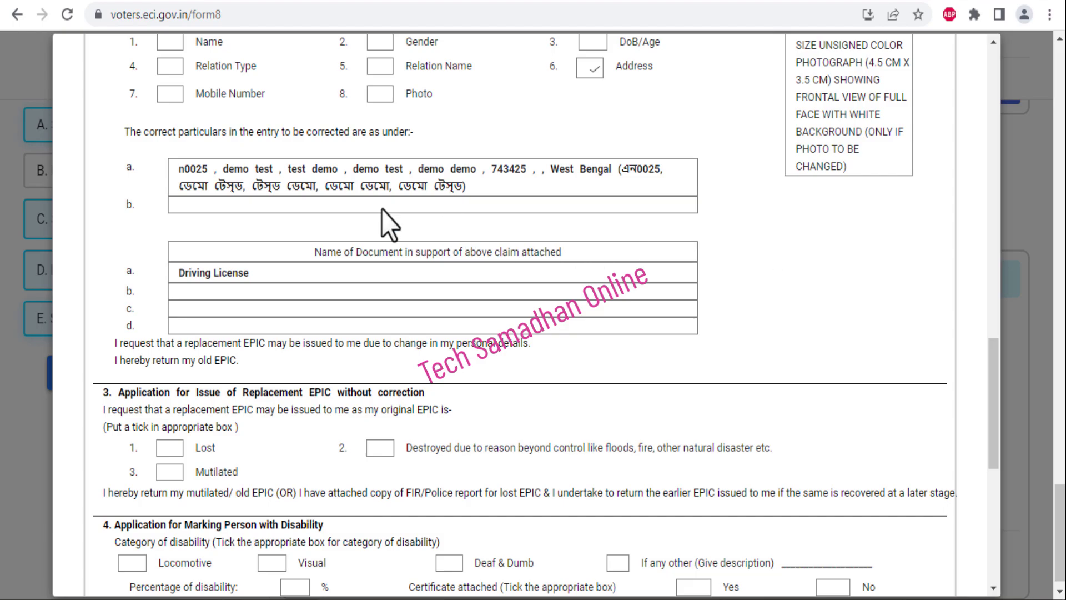
left_click_drag(997, 384, 996, 365)
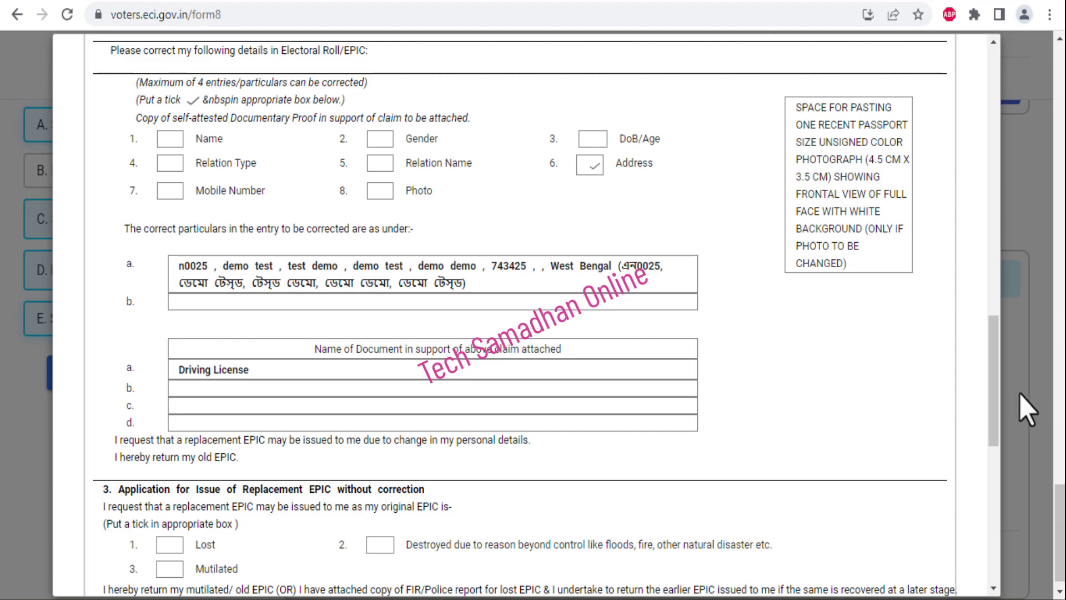
scroll(995, 373, "up", 1)
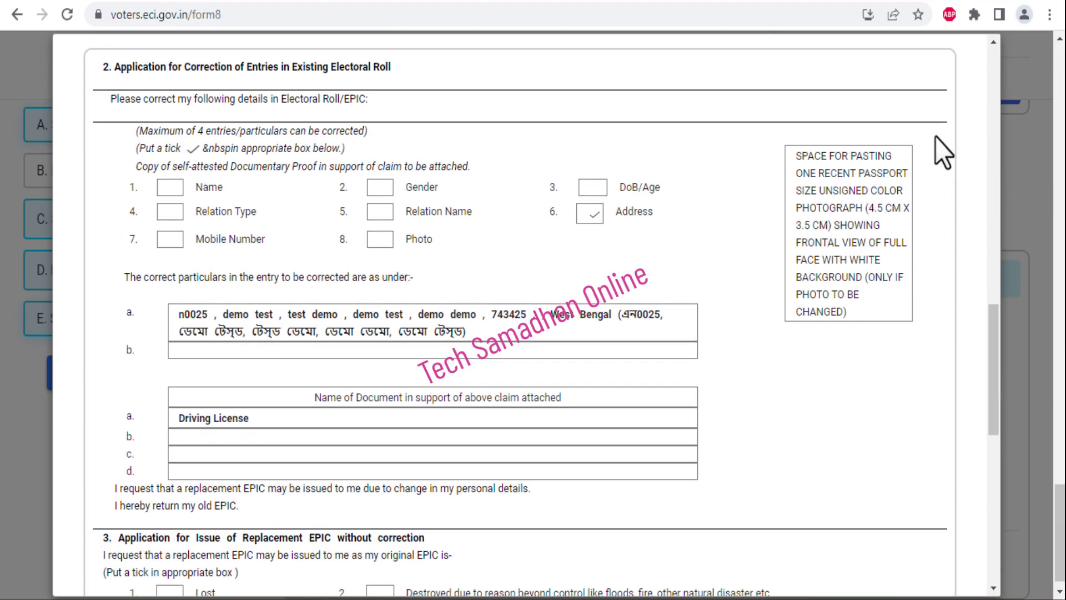
left_click_drag(792, 152, 887, 312)
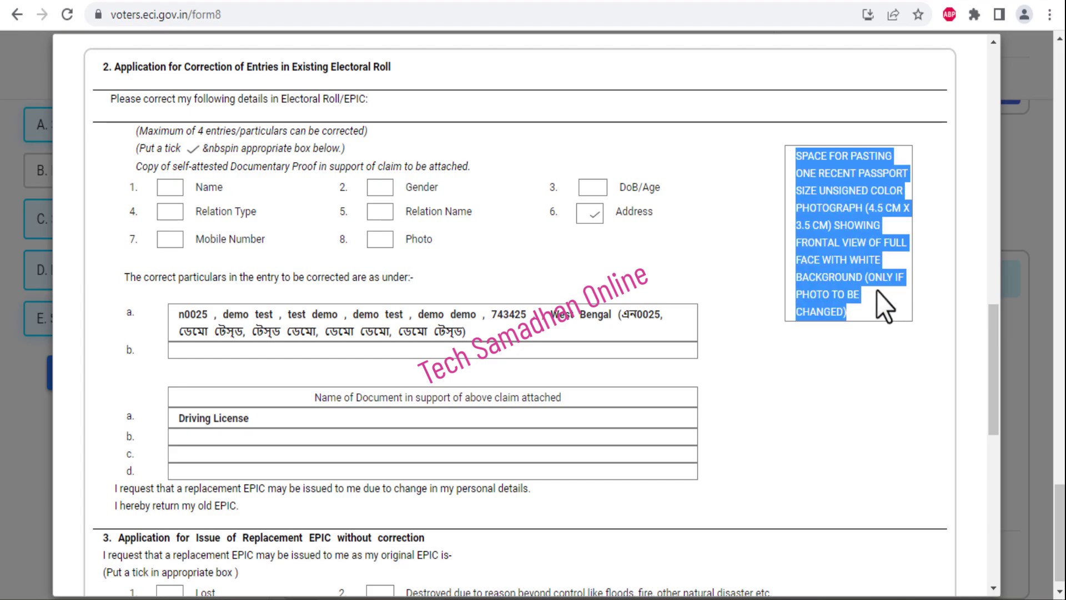
left_click(878, 291)
scroll(995, 345, "up", 1)
scroll(995, 345, "up", 5)
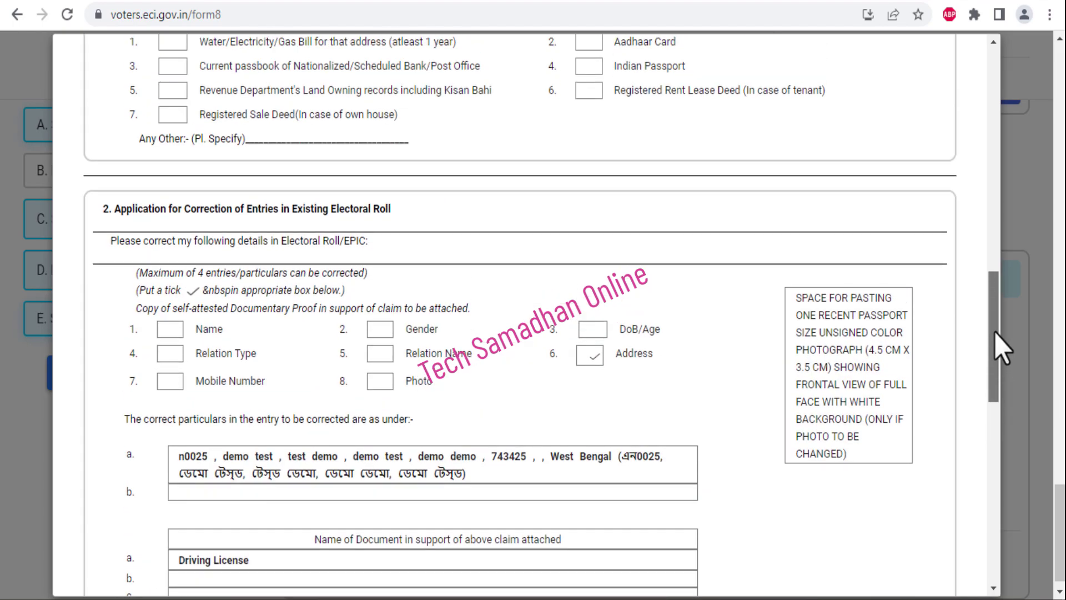
scroll(996, 294, "up", 2)
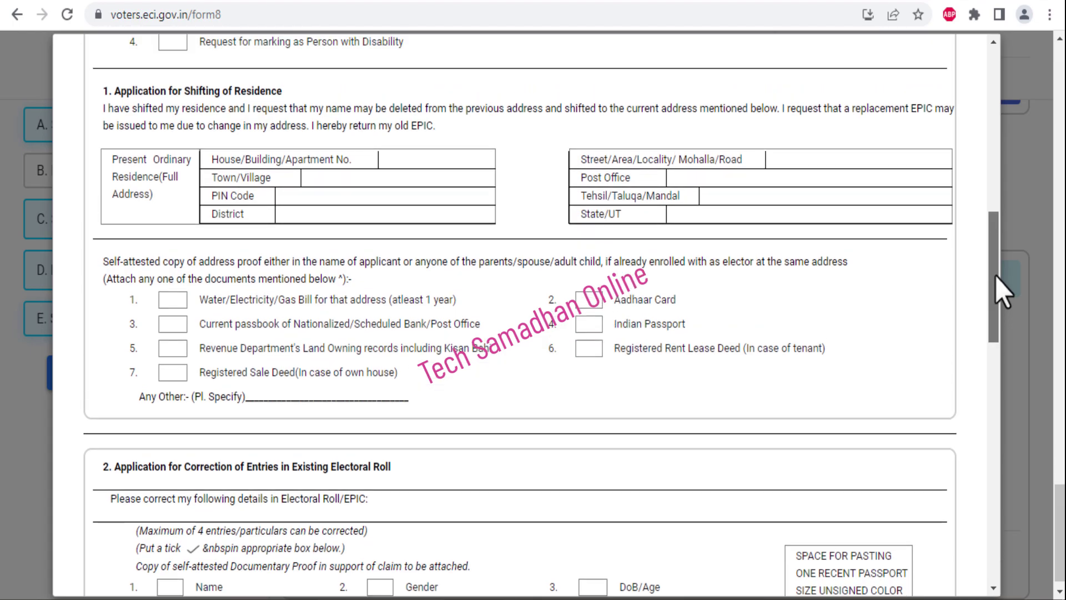
scroll(1001, 292, "down", 1)
scroll(1004, 300, "down", 2)
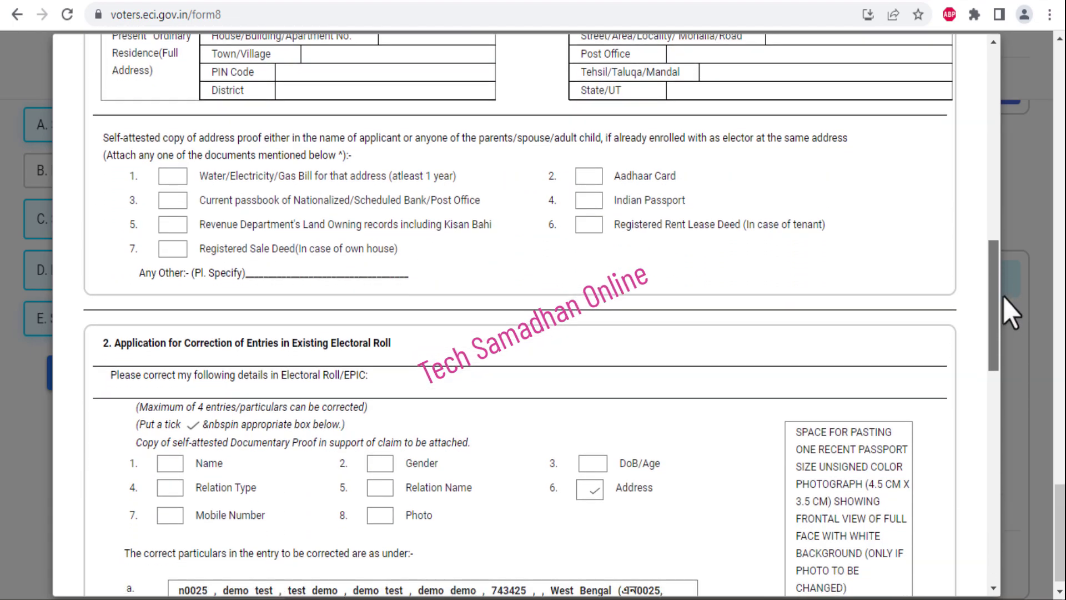
scroll(1008, 251, "up", 4)
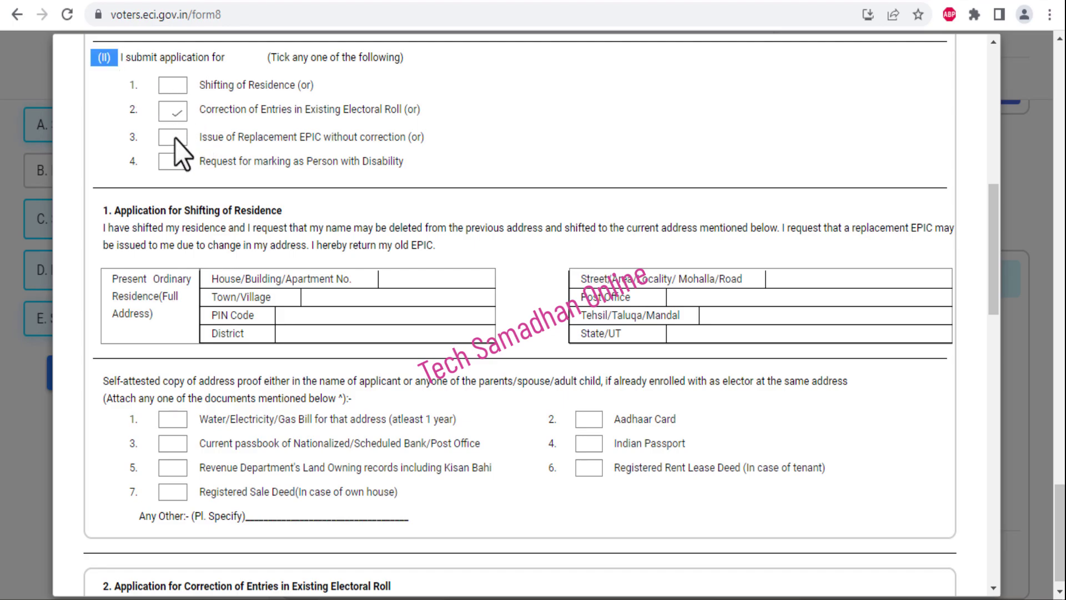
Scroll through the correction checklist down to the declaration dated 17-06-2023 and the Submit buttons
left_click_drag(989, 279, 990, 409)
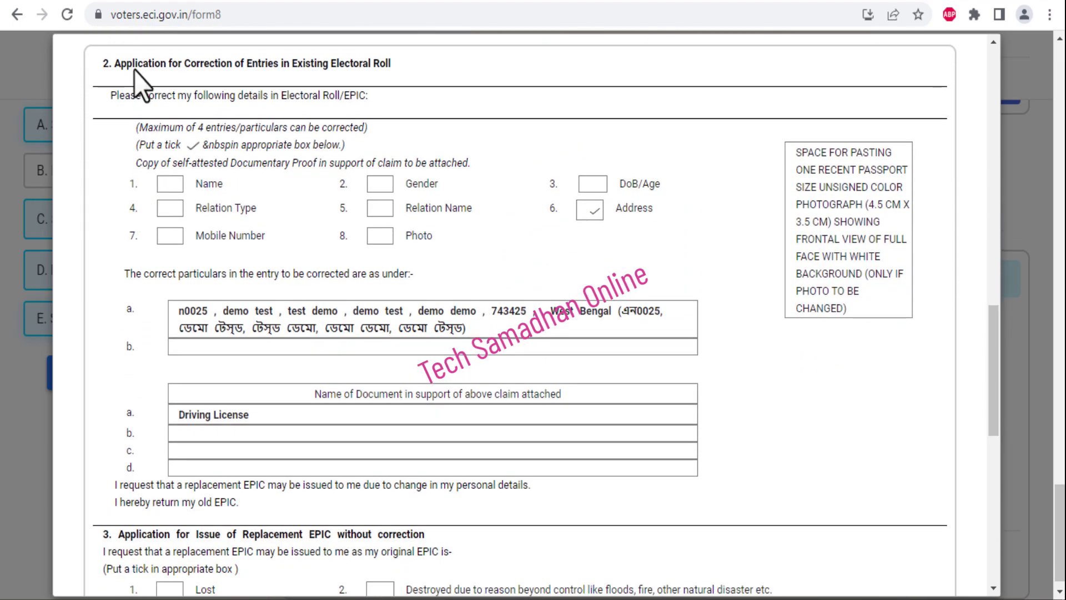
left_click_drag(532, 164, 184, 211)
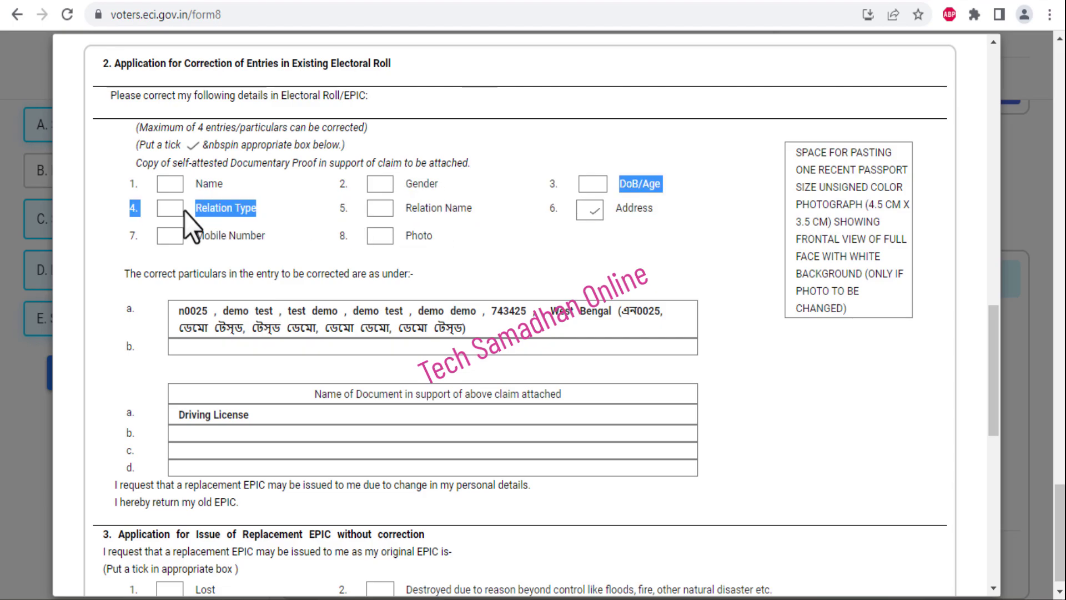
left_click(329, 191)
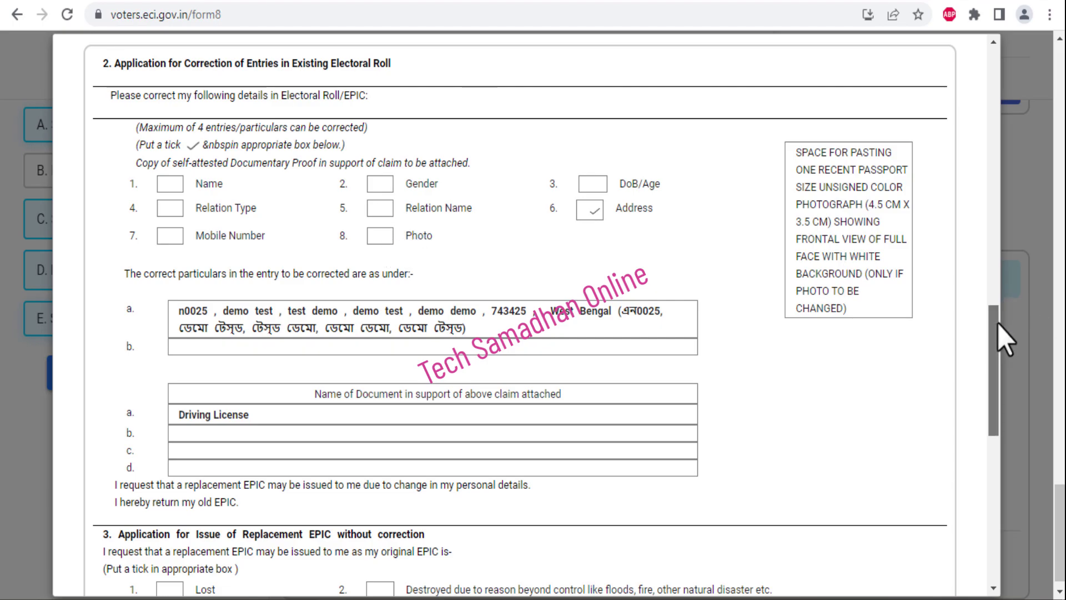
left_click(995, 482)
scroll(1000, 497, "down", 3)
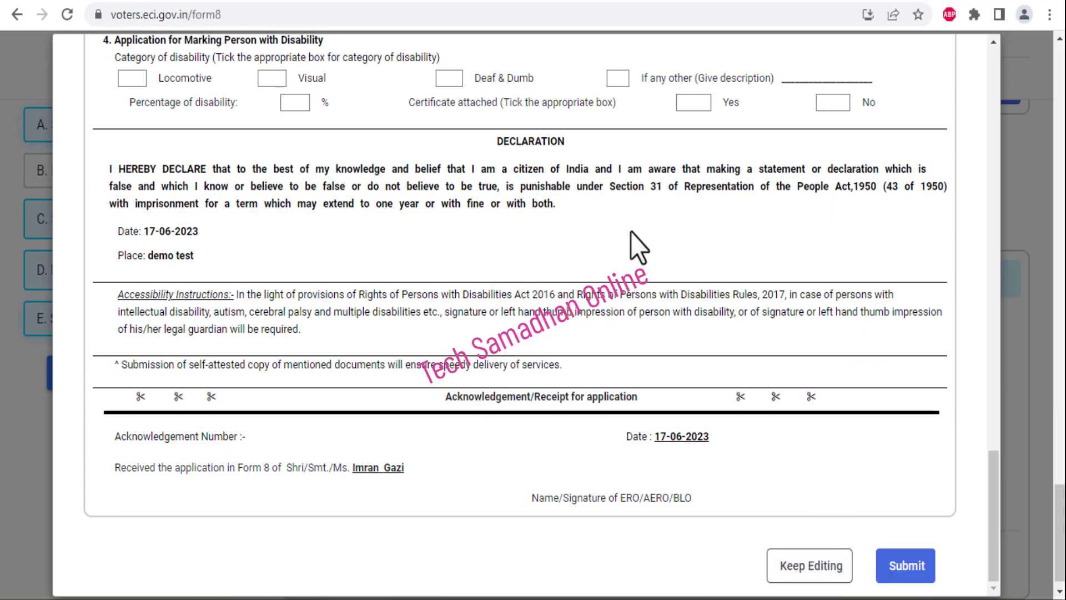
scroll(992, 522, "up", 4)
scroll(999, 589, "down", 4)
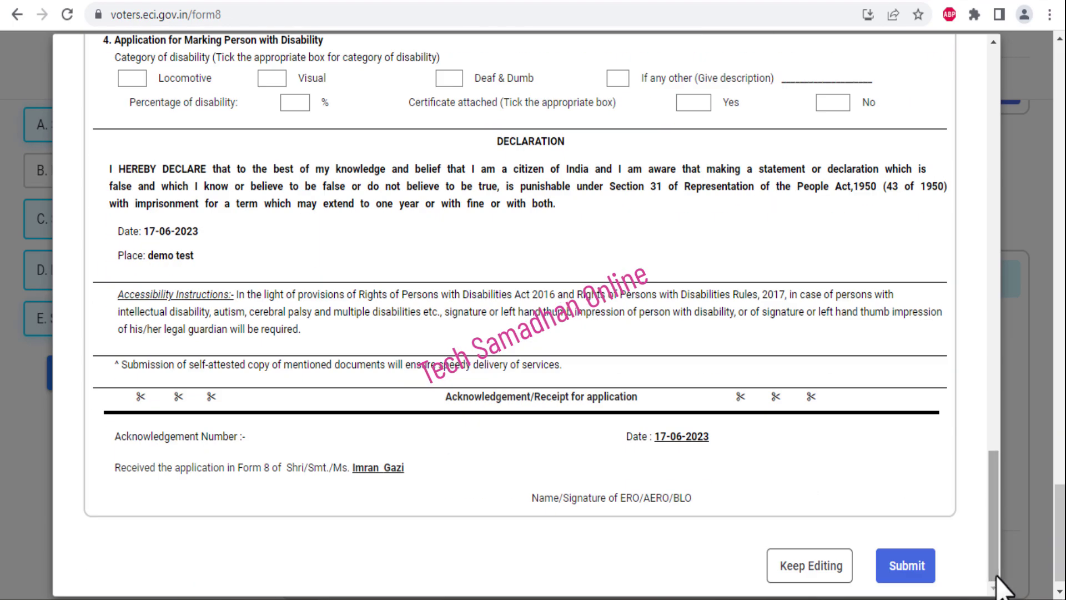